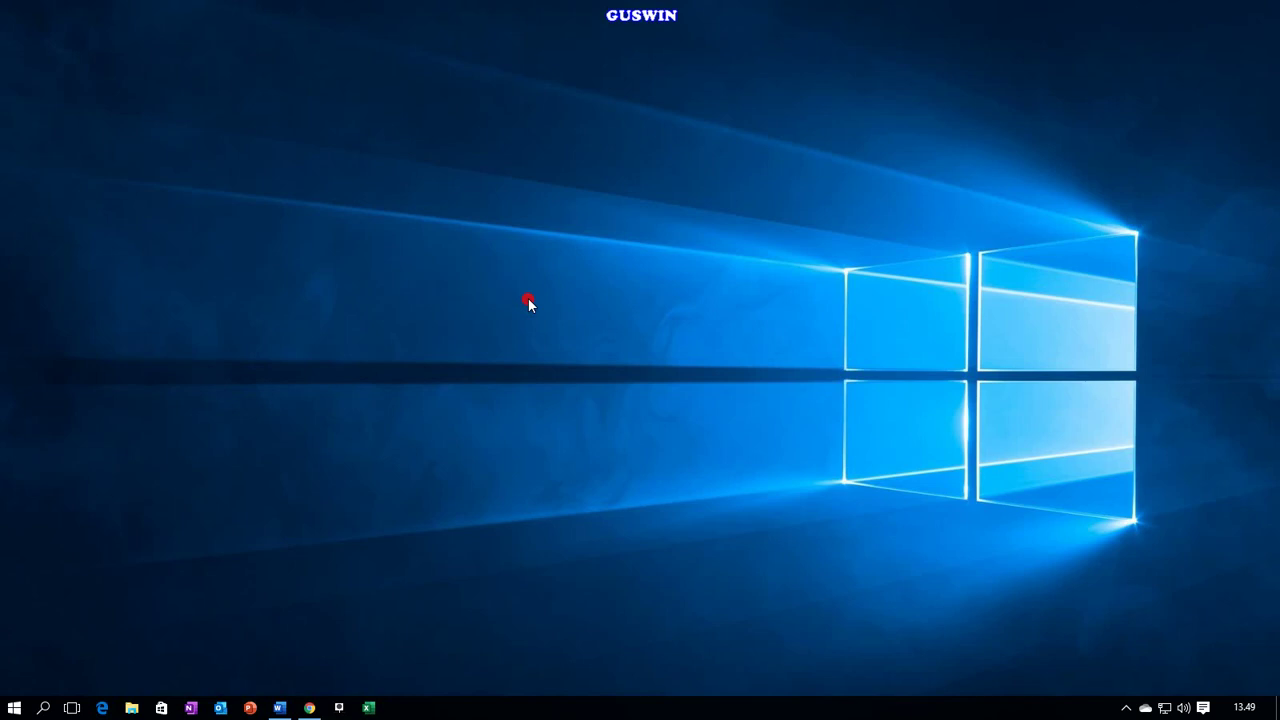
# - Switch to Chrome, open Google Translate and dismiss the notice about upcoming history changes
pyautogui.click(311, 707)
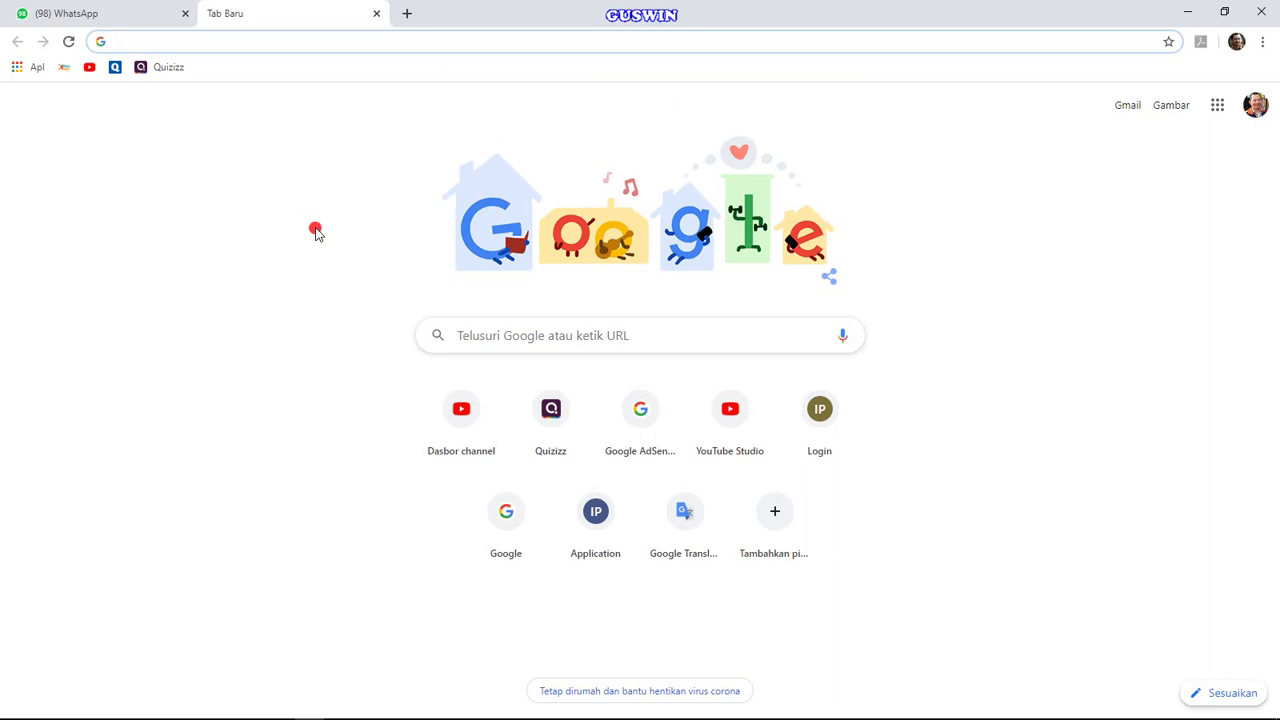
pyautogui.click(1217, 105)
pyautogui.click(870, 300)
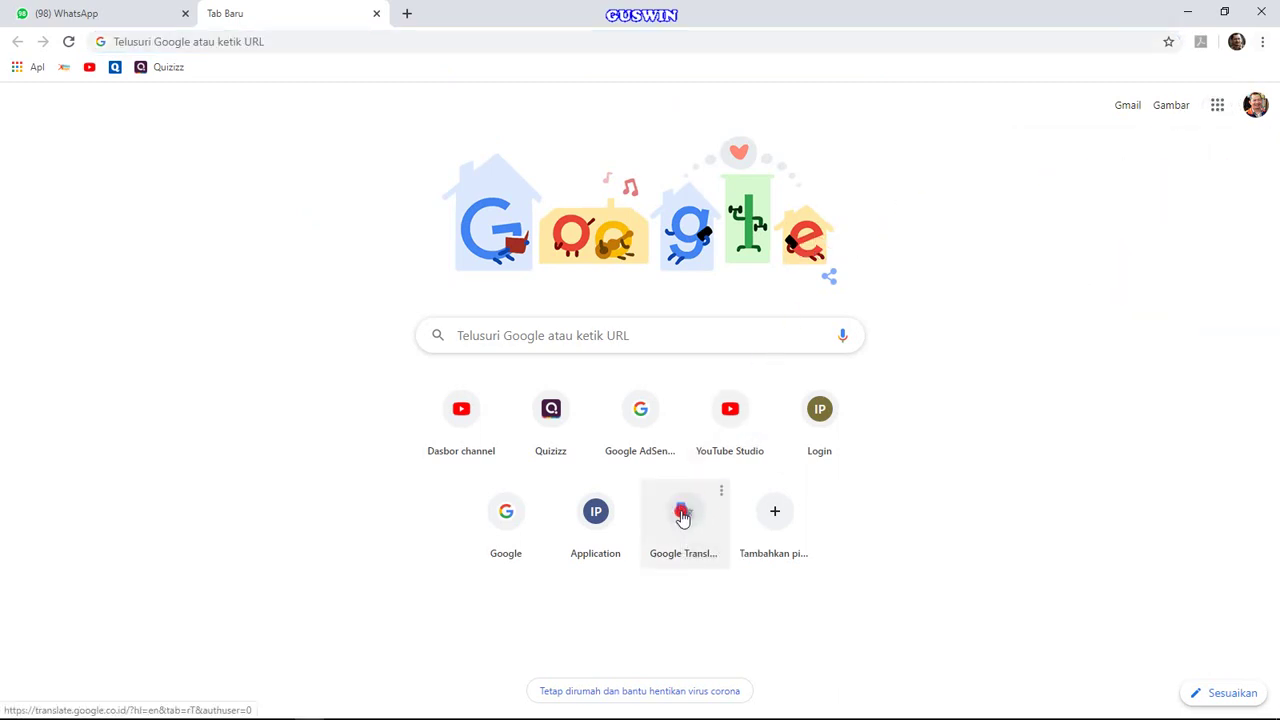
pyautogui.click(682, 515)
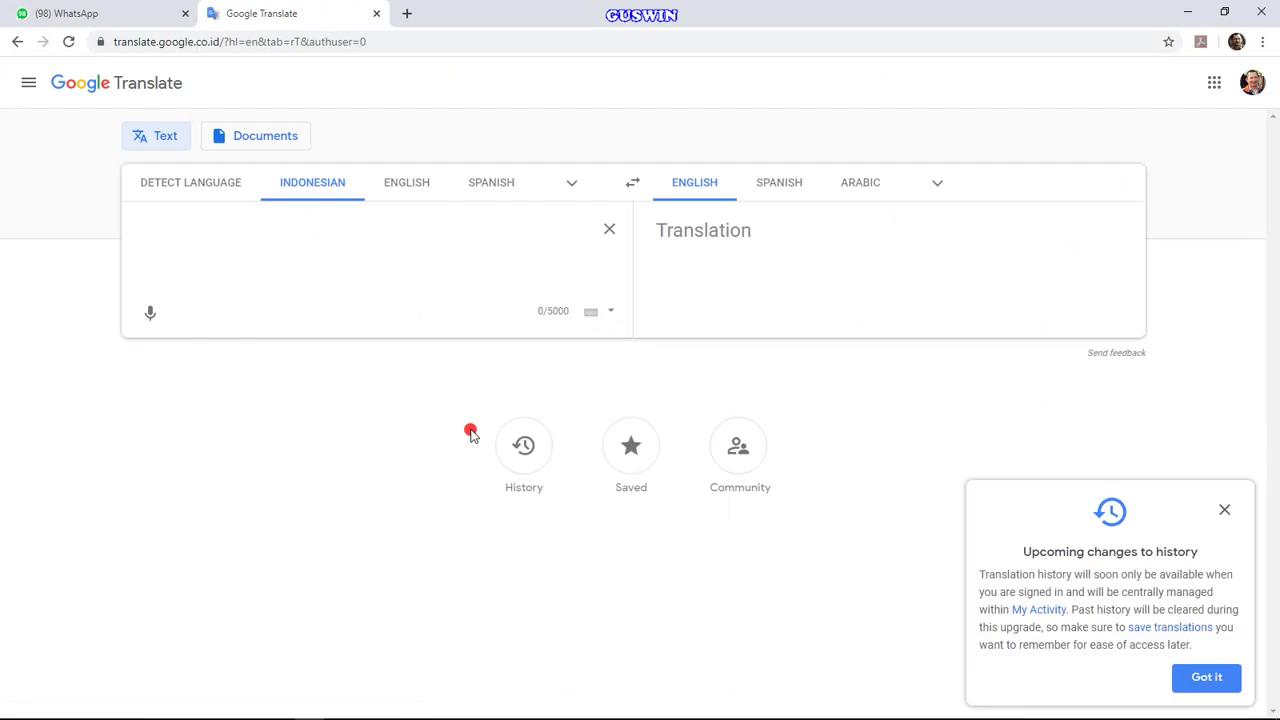
pyautogui.click(1224, 509)
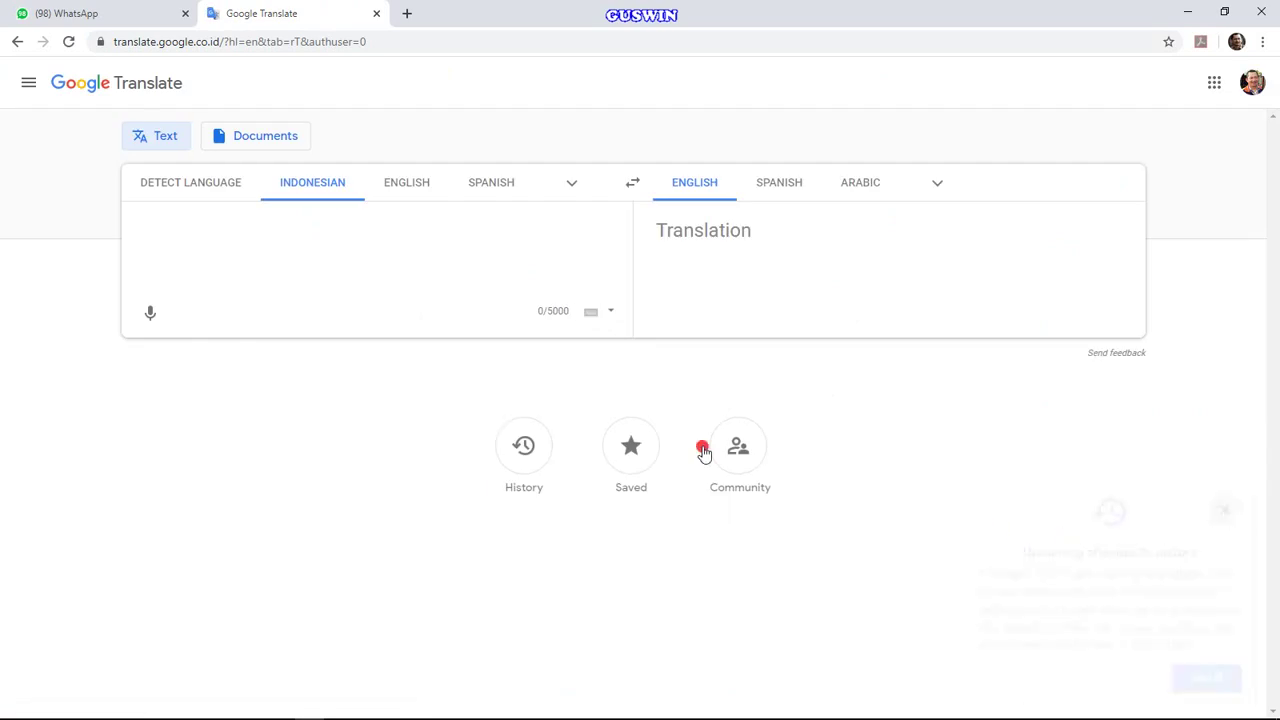
# - Set the translation source language to Indonesian and the target language to English
pyautogui.click(181, 188)
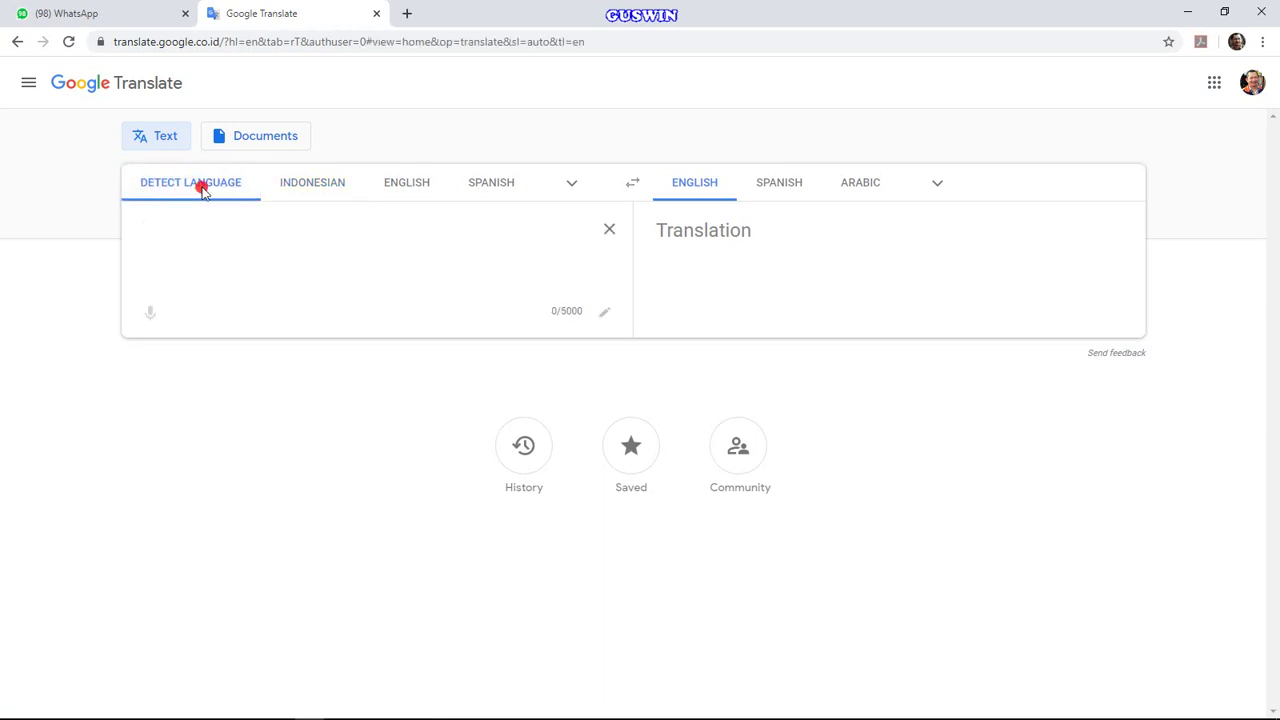
pyautogui.click(310, 188)
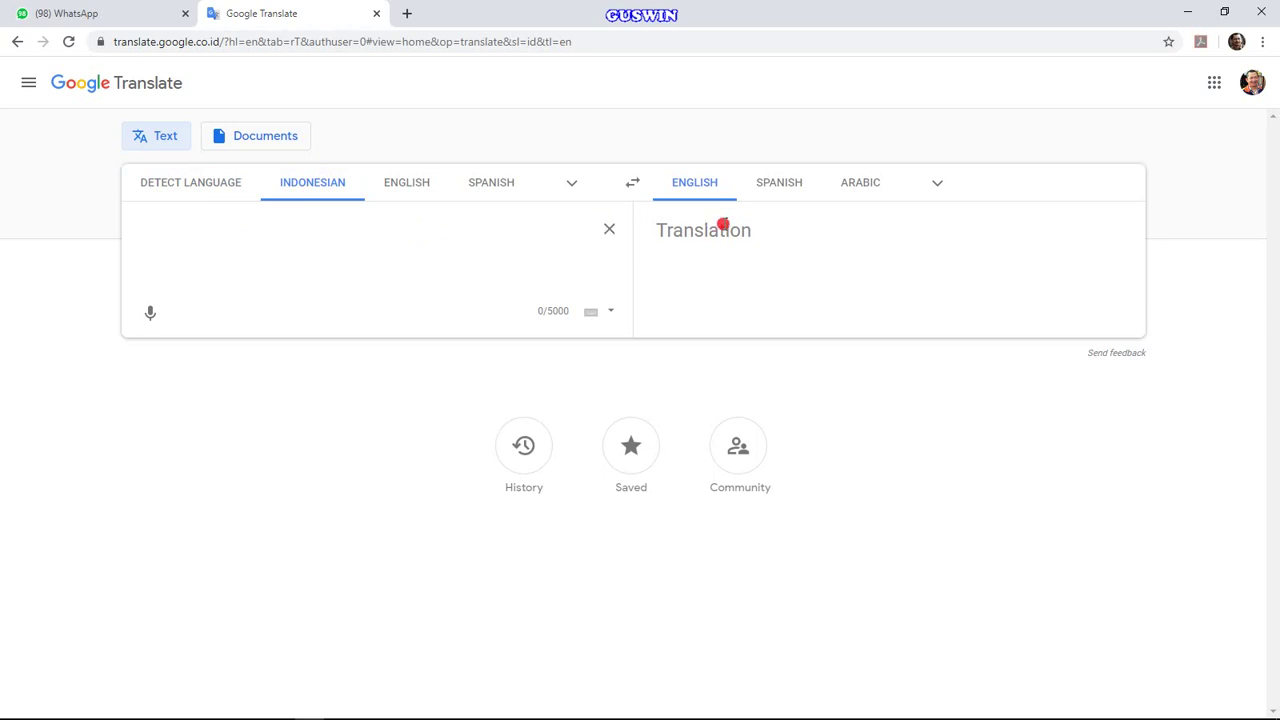
pyautogui.click(631, 187)
pyautogui.click(632, 188)
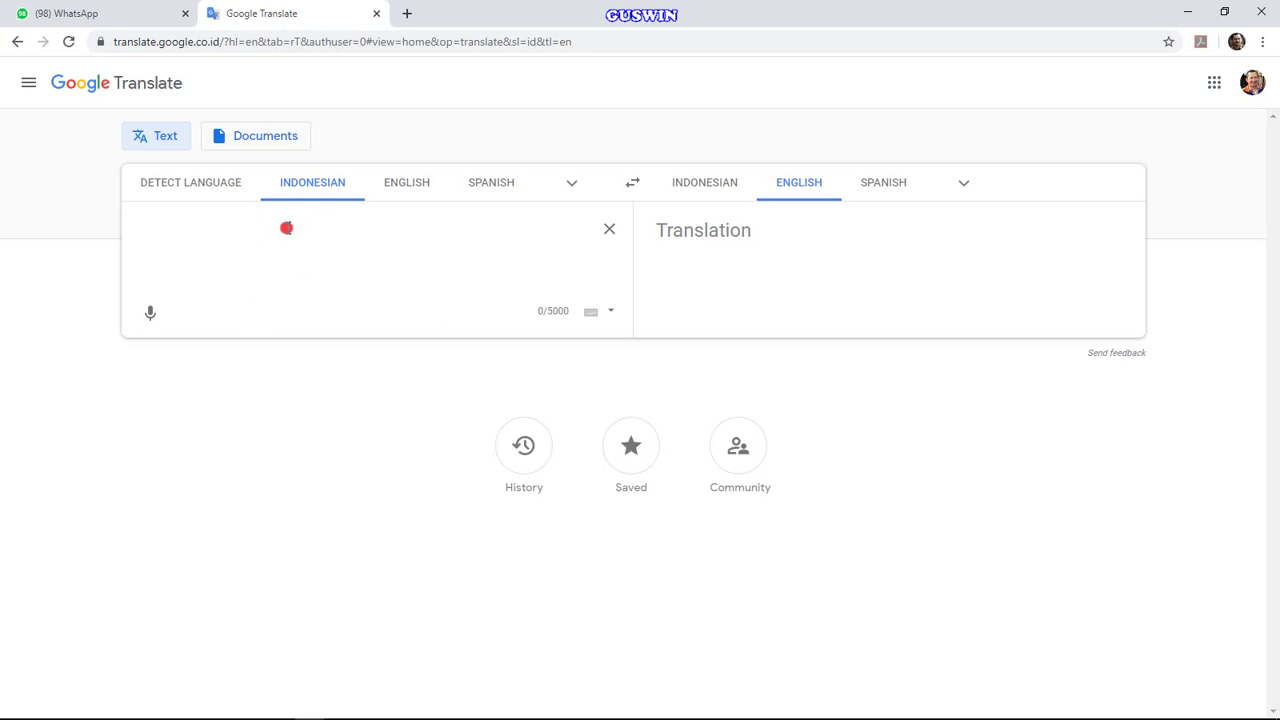
pyautogui.click(416, 188)
pyautogui.click(320, 182)
# - Dictate "fungsi permintaan P = 100 minus 3 Q" as the source text, highlight the word "minus" and clear the text
pyautogui.click(148, 314)
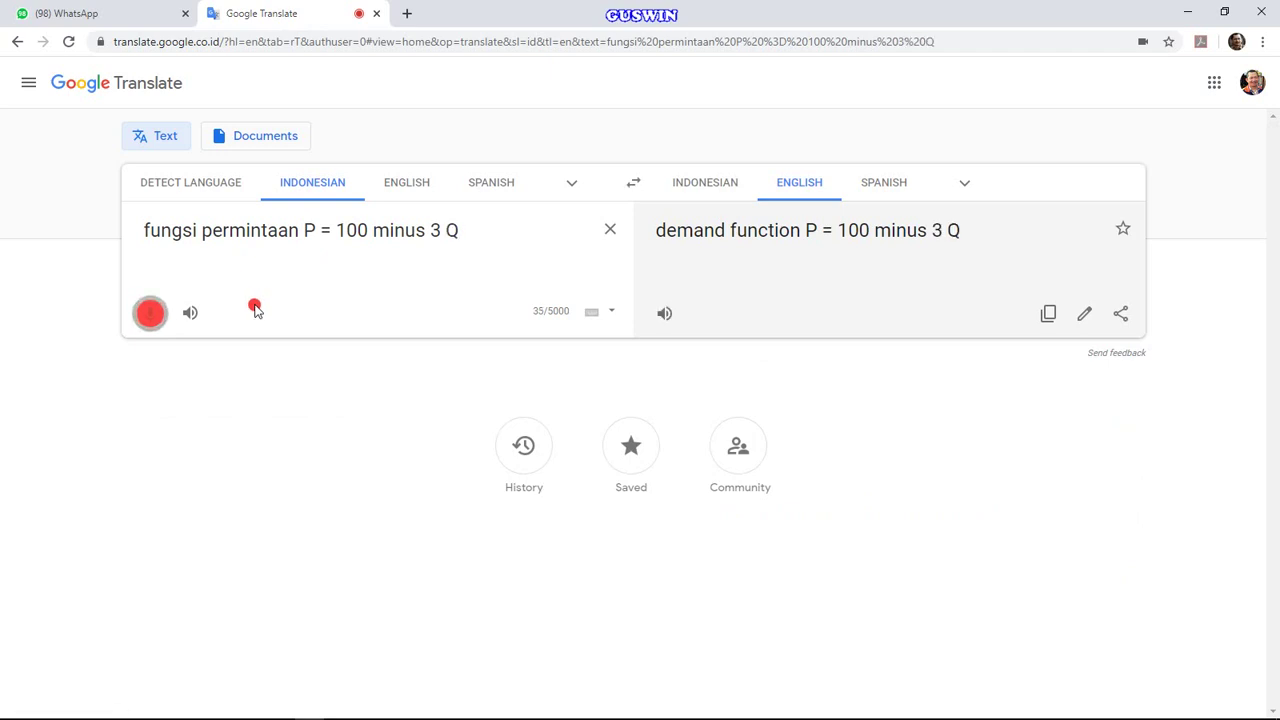
pyautogui.click(148, 315)
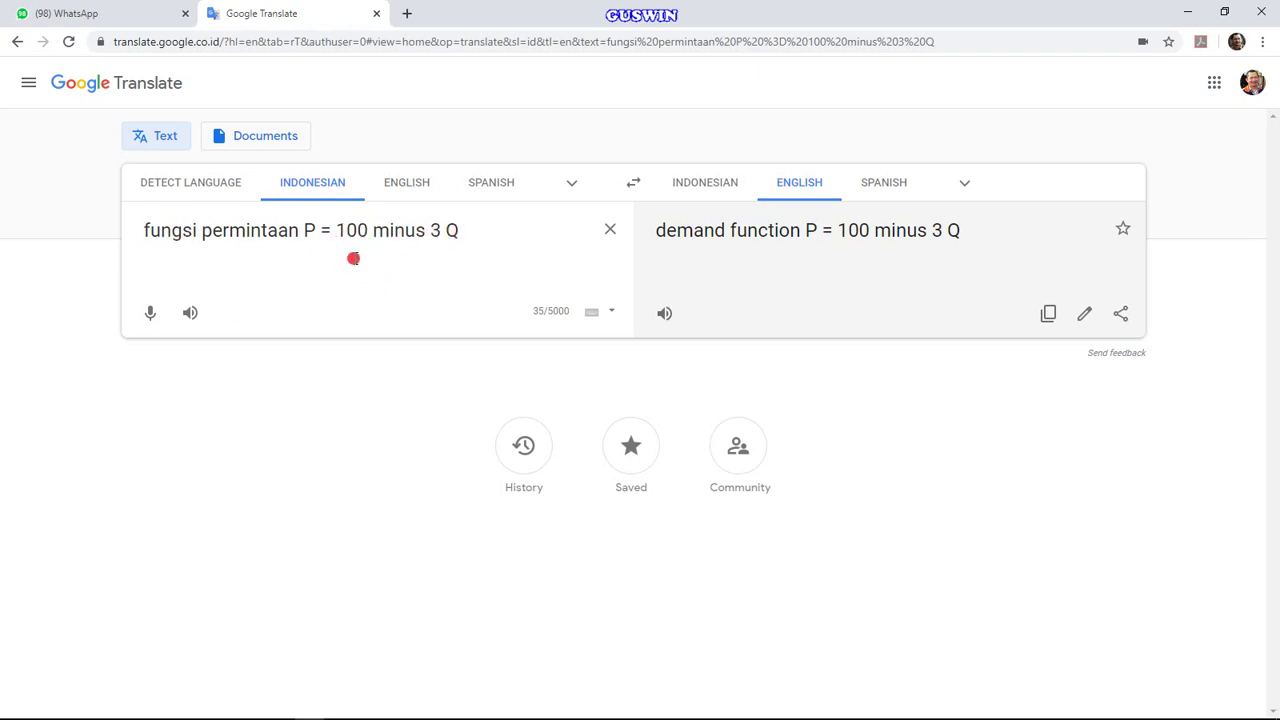
pyautogui.moveTo(373, 233); pyautogui.dragTo(407, 231)
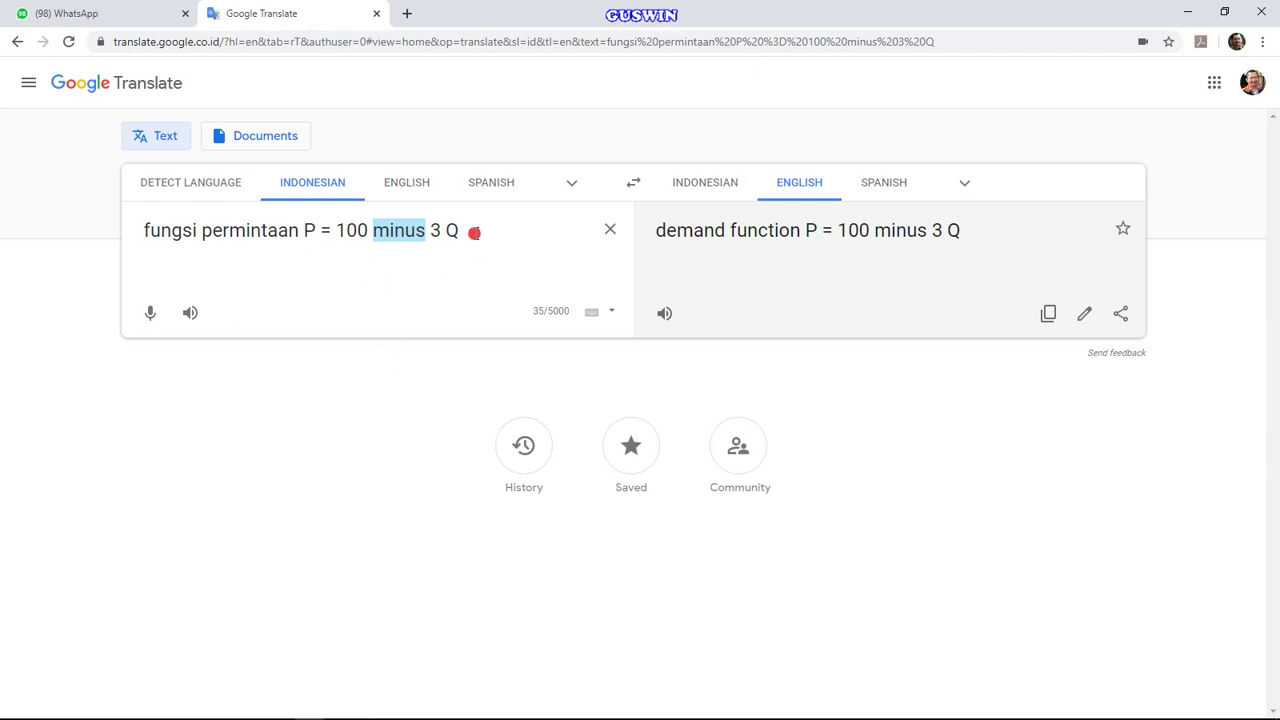
pyautogui.click(469, 231)
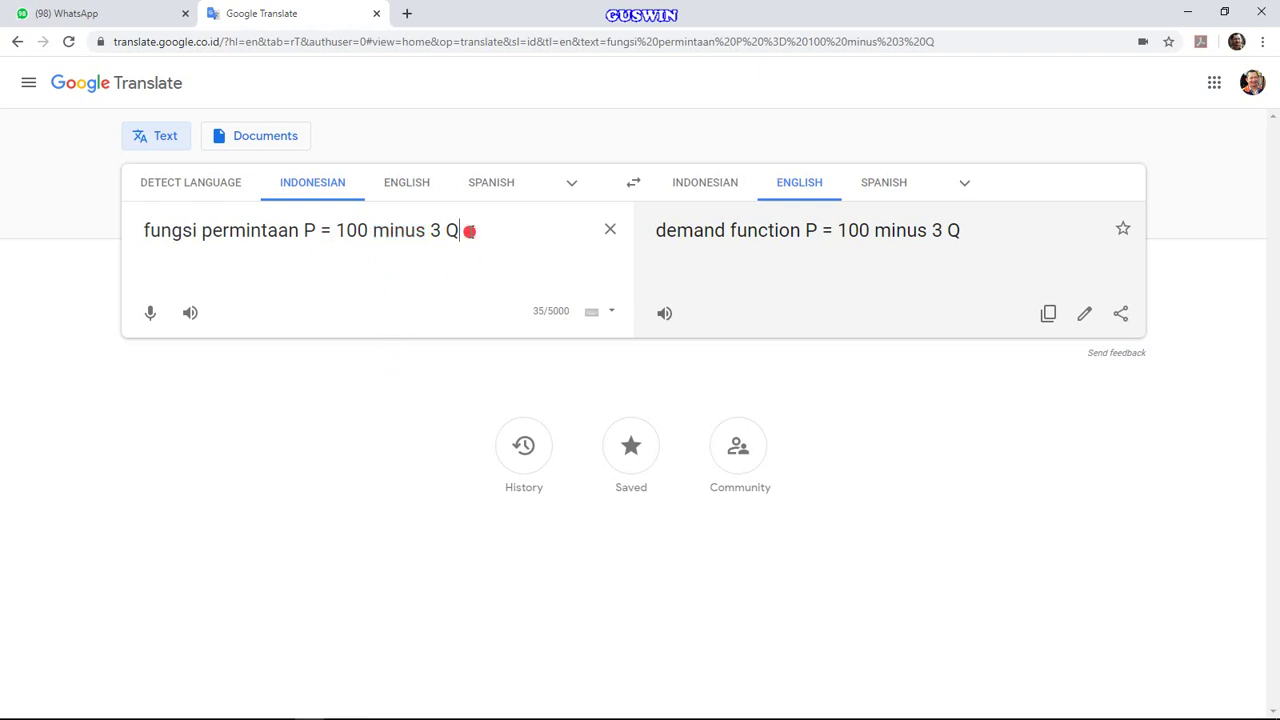
pyautogui.click(609, 229)
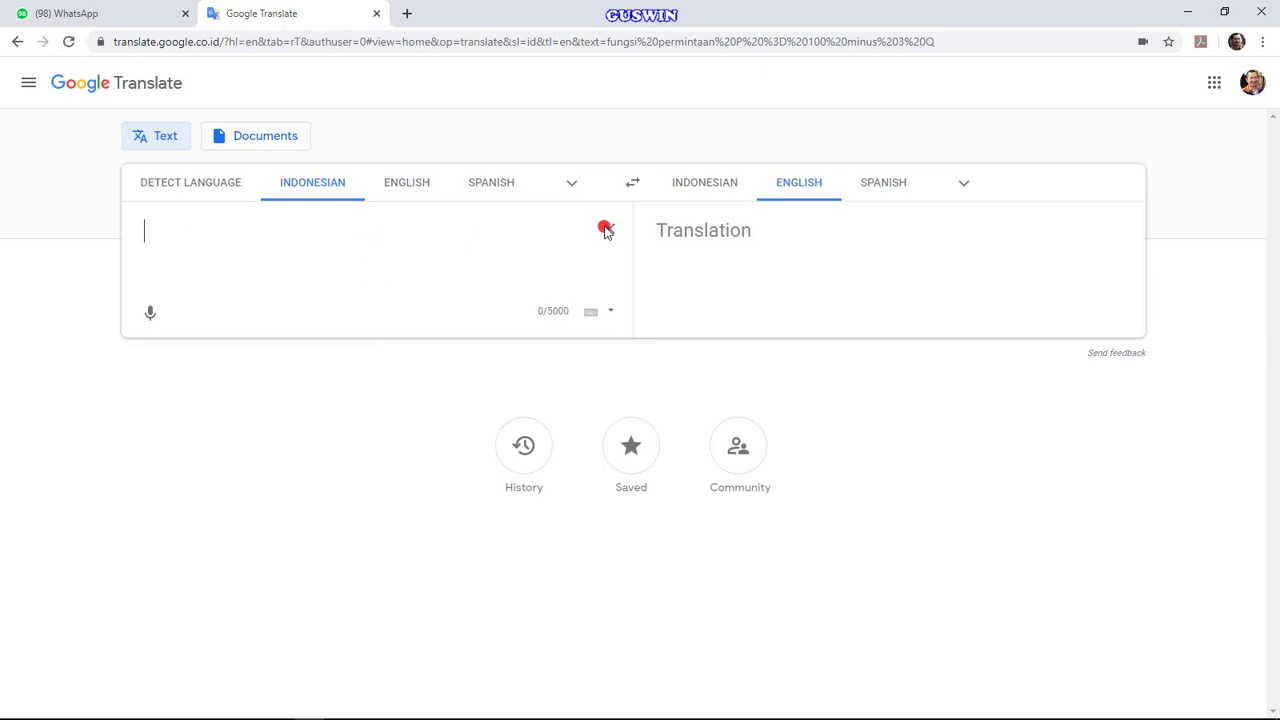
# - Dictate "fungsi permintaan P = 100 tanda minus + 3 Q", highlight "tanda minus" and clear the source text
pyautogui.click(150, 312)
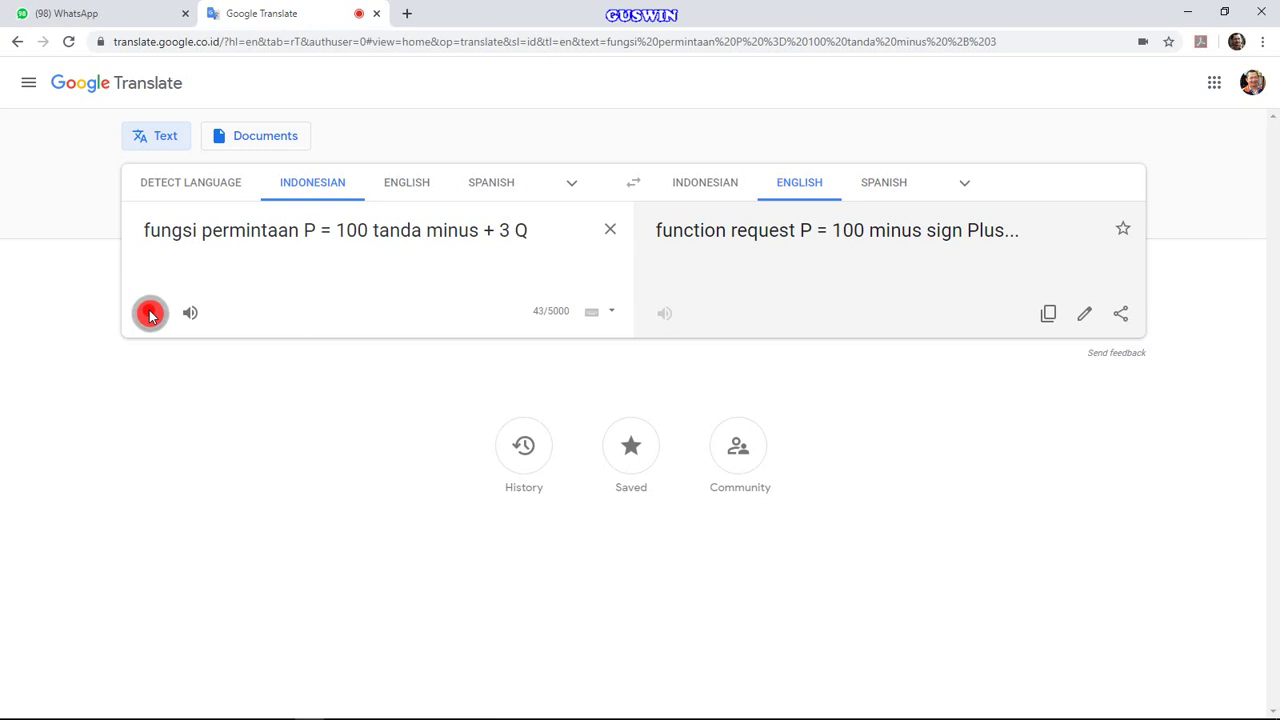
pyautogui.click(151, 316)
pyautogui.moveTo(371, 230); pyautogui.dragTo(472, 230)
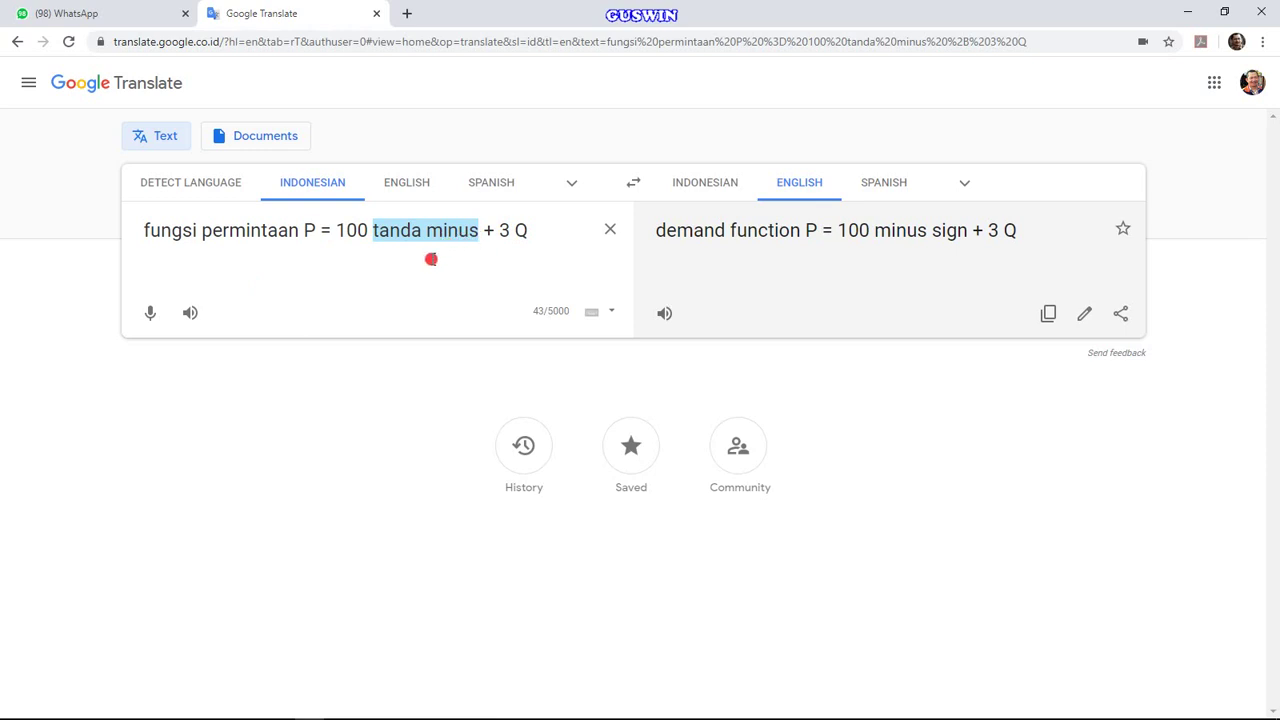
pyautogui.click(609, 230)
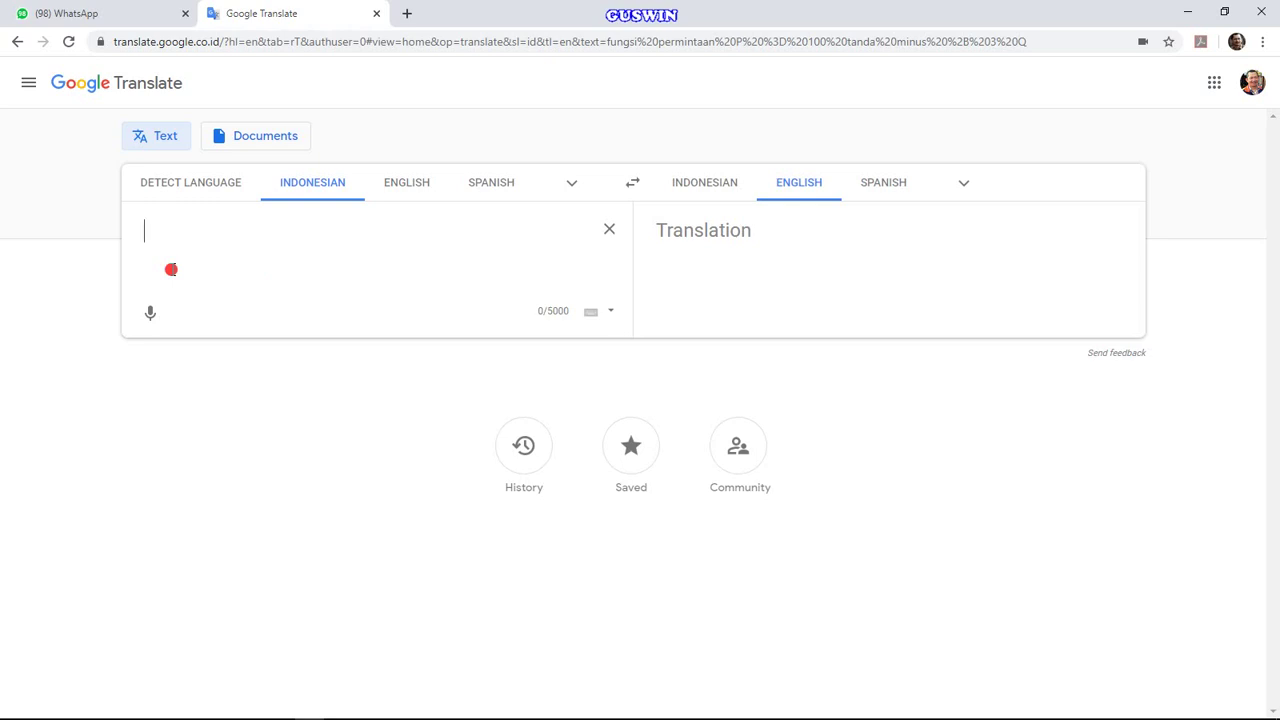
# - Dictate the calculation "5% * 100 = 20" and its variant "5% X 100 = 20", clearing the source text after each
pyautogui.click(151, 318)
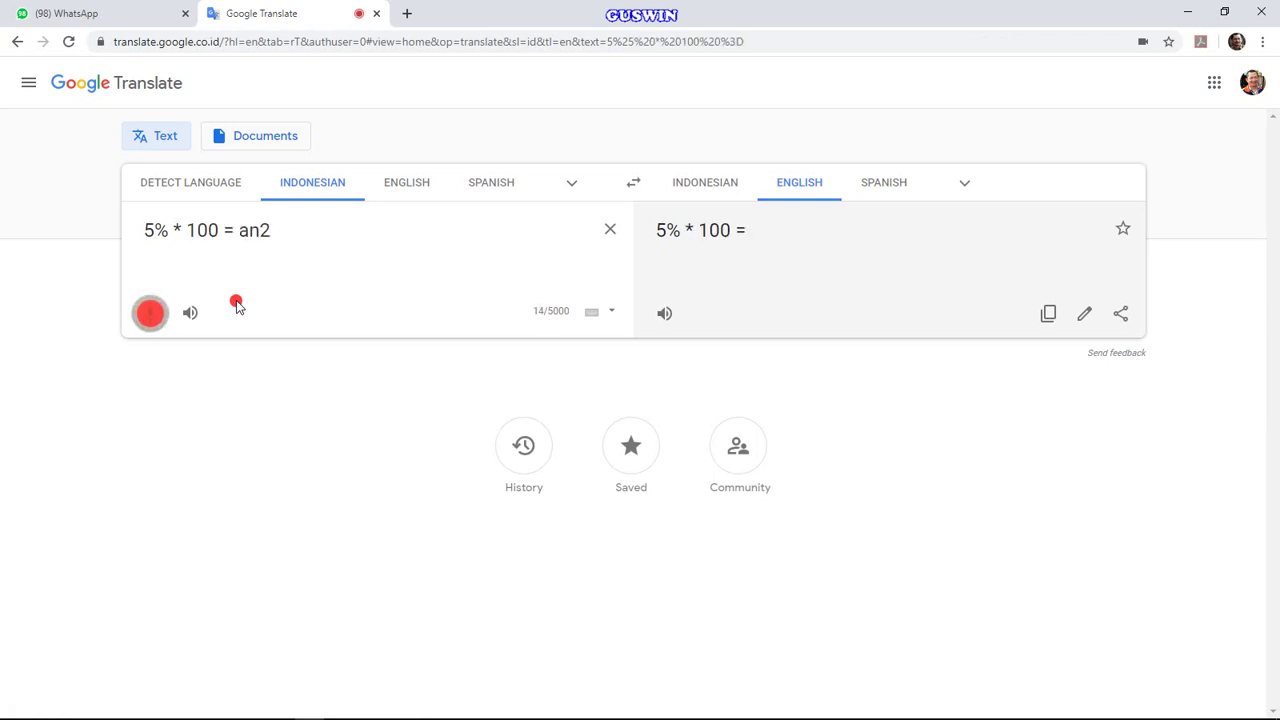
pyautogui.click(150, 312)
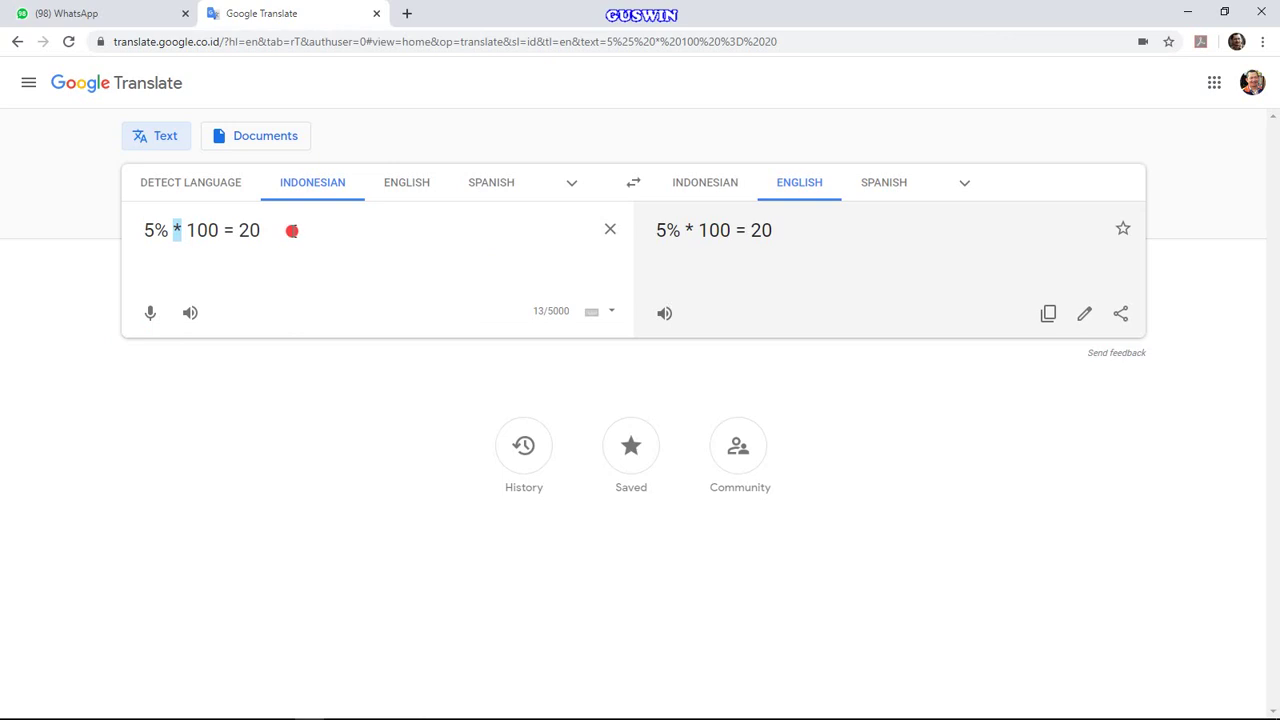
pyautogui.click(609, 229)
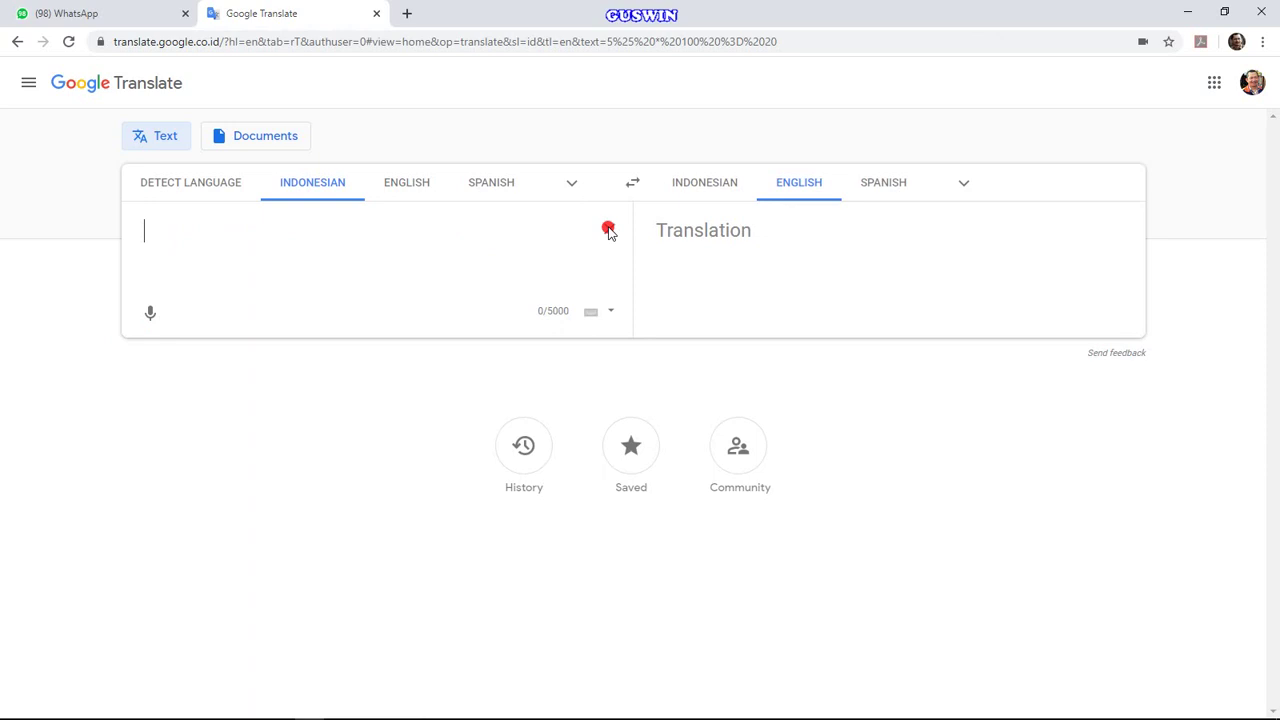
pyautogui.click(149, 314)
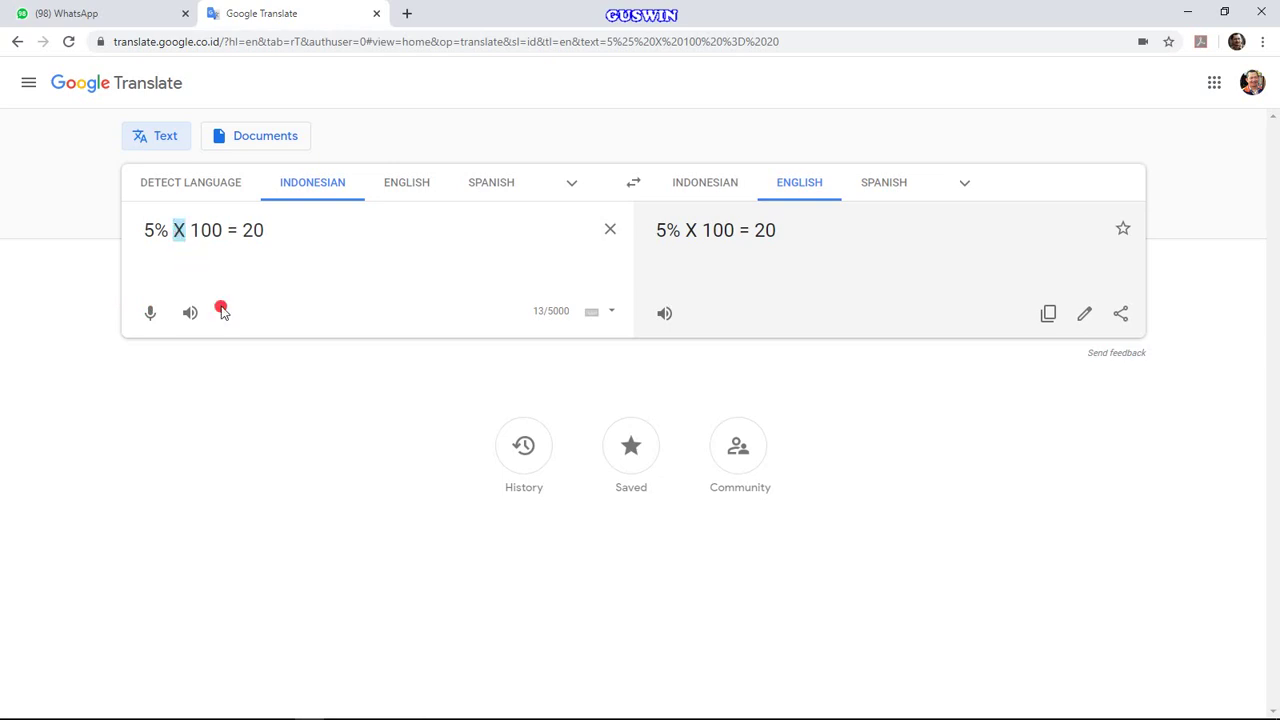
pyautogui.click(610, 229)
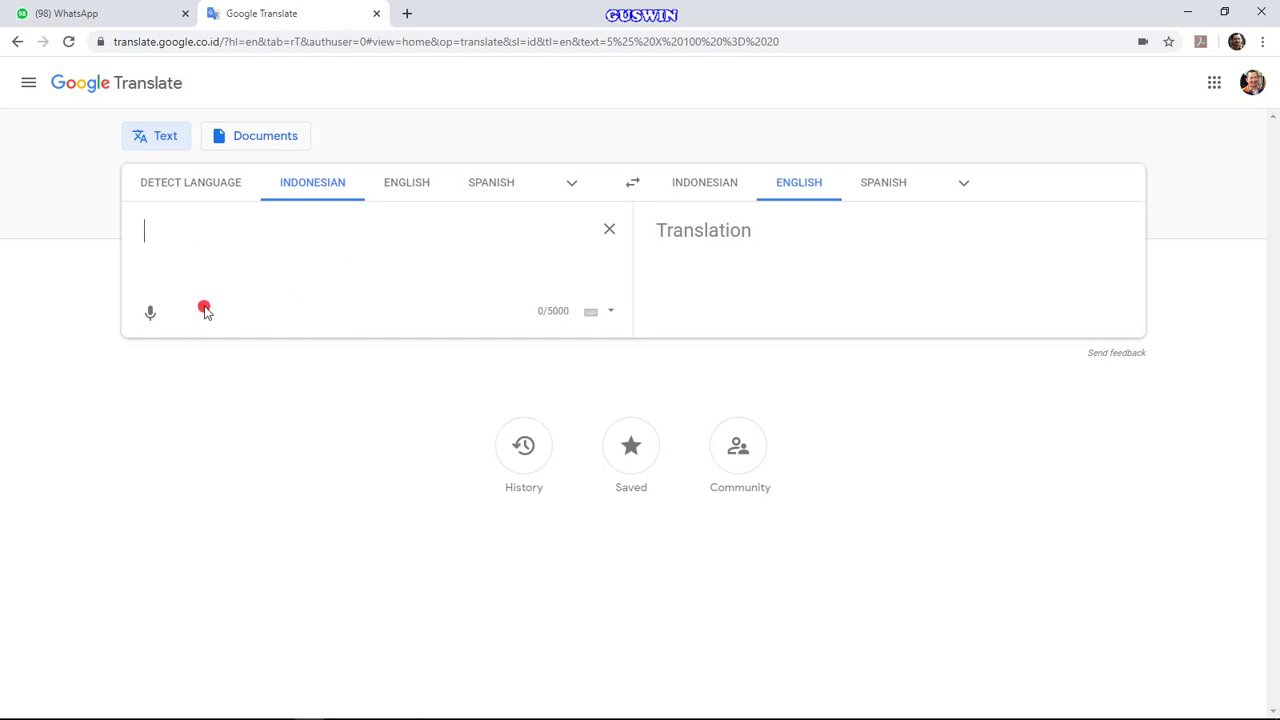
# - Dictate a source text starting with "5% 100 =" in Indonesian, stop the voice input and clear the text
pyautogui.click(151, 316)
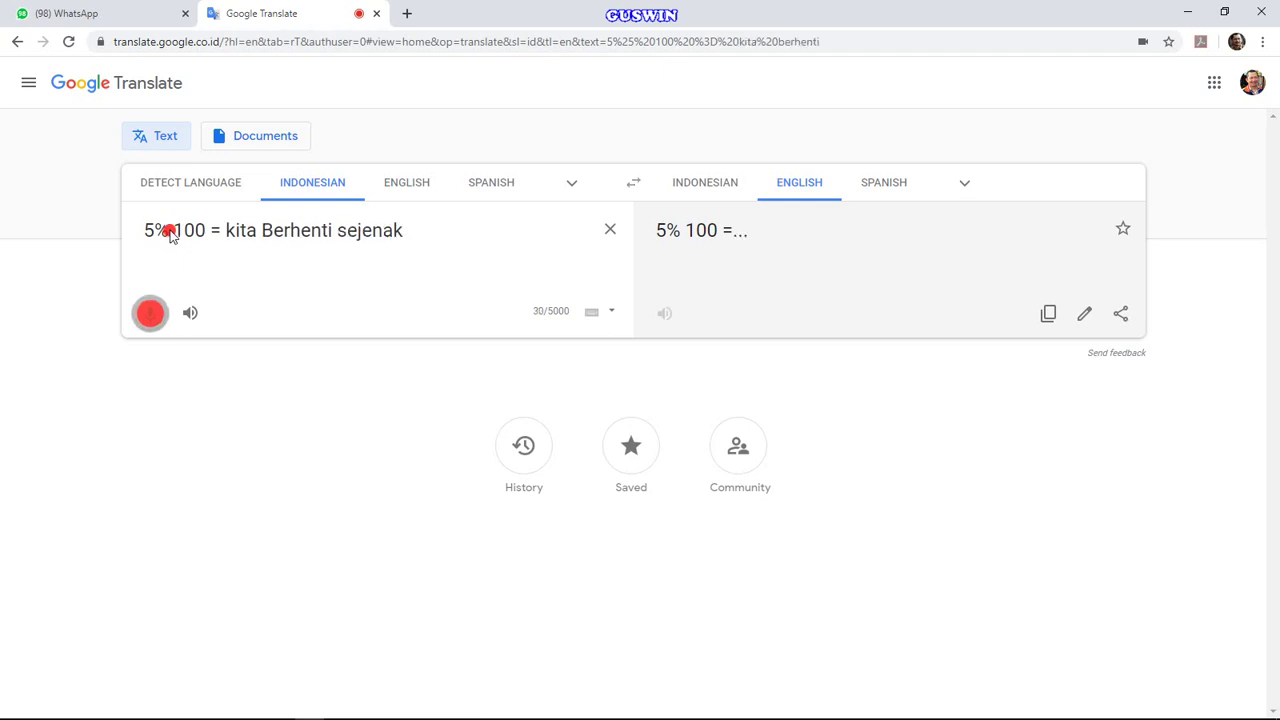
pyautogui.click(152, 314)
pyautogui.click(610, 229)
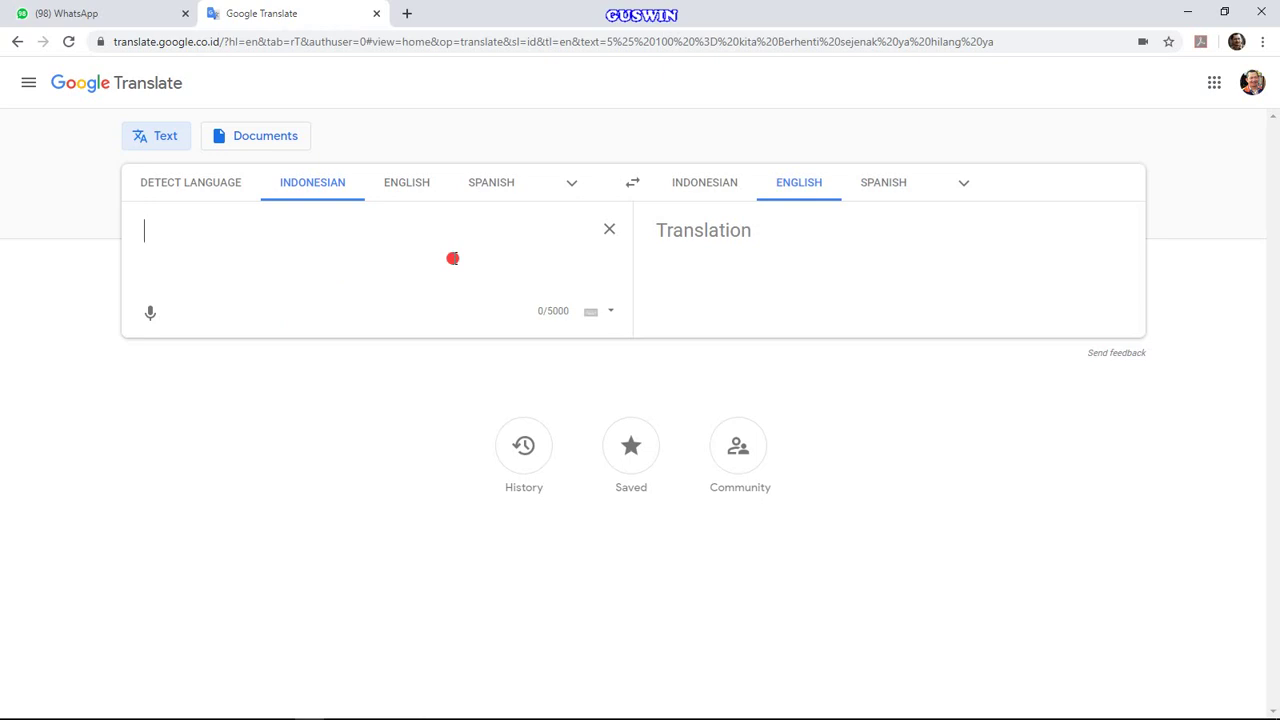
# - Try dictating an Indonesian sentence starting "saya baru Paham bahwa Google Translate bisa dimanfaatkan" and clear the source text
pyautogui.click(150, 314)
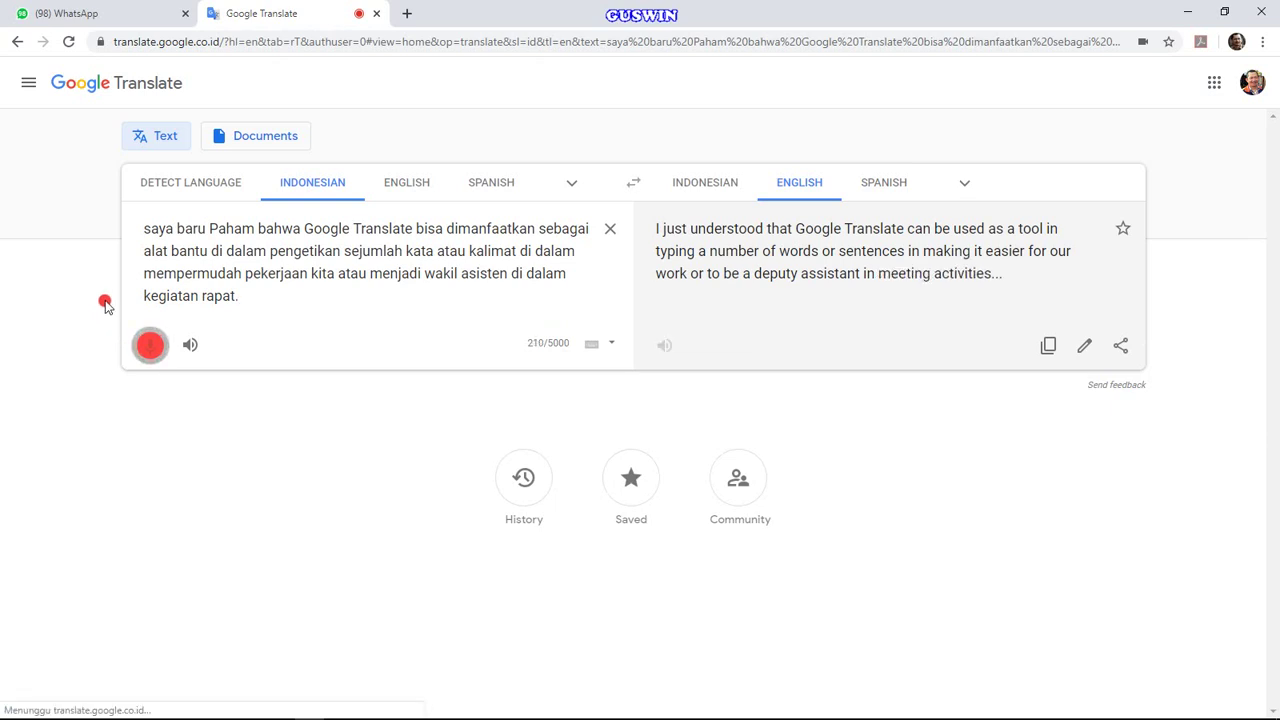
pyautogui.click(610, 231)
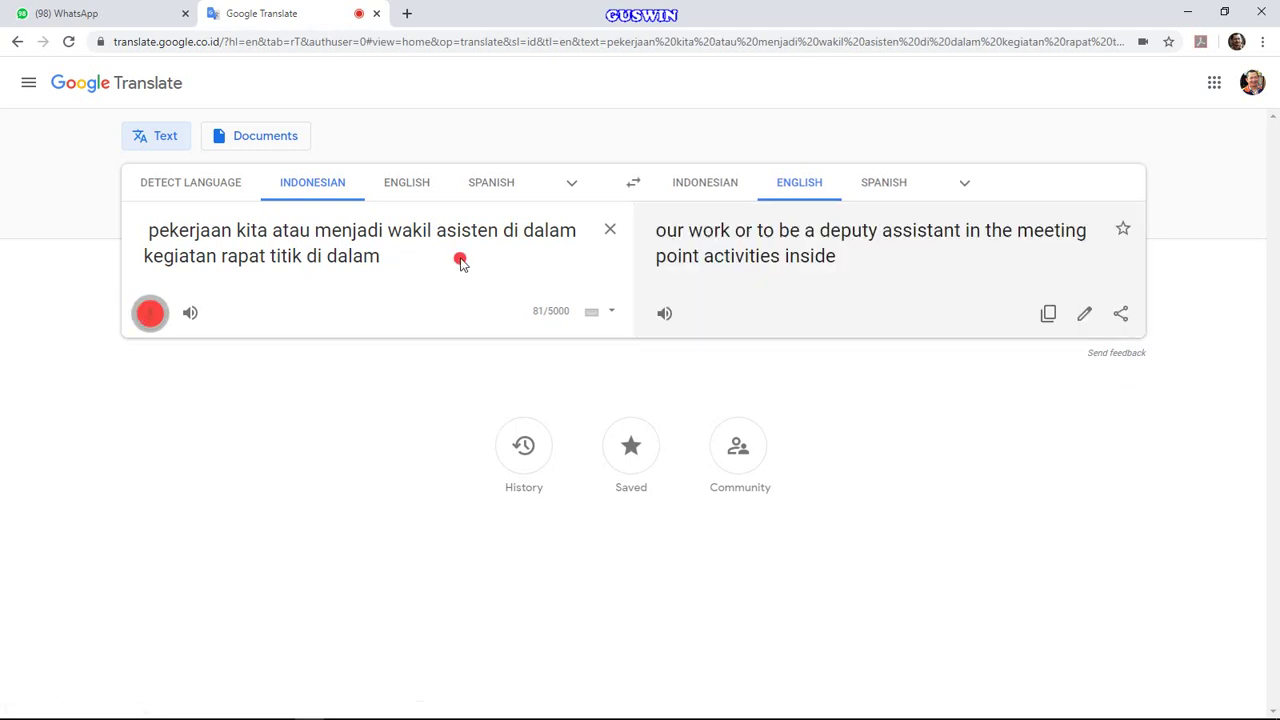
pyautogui.click(610, 230)
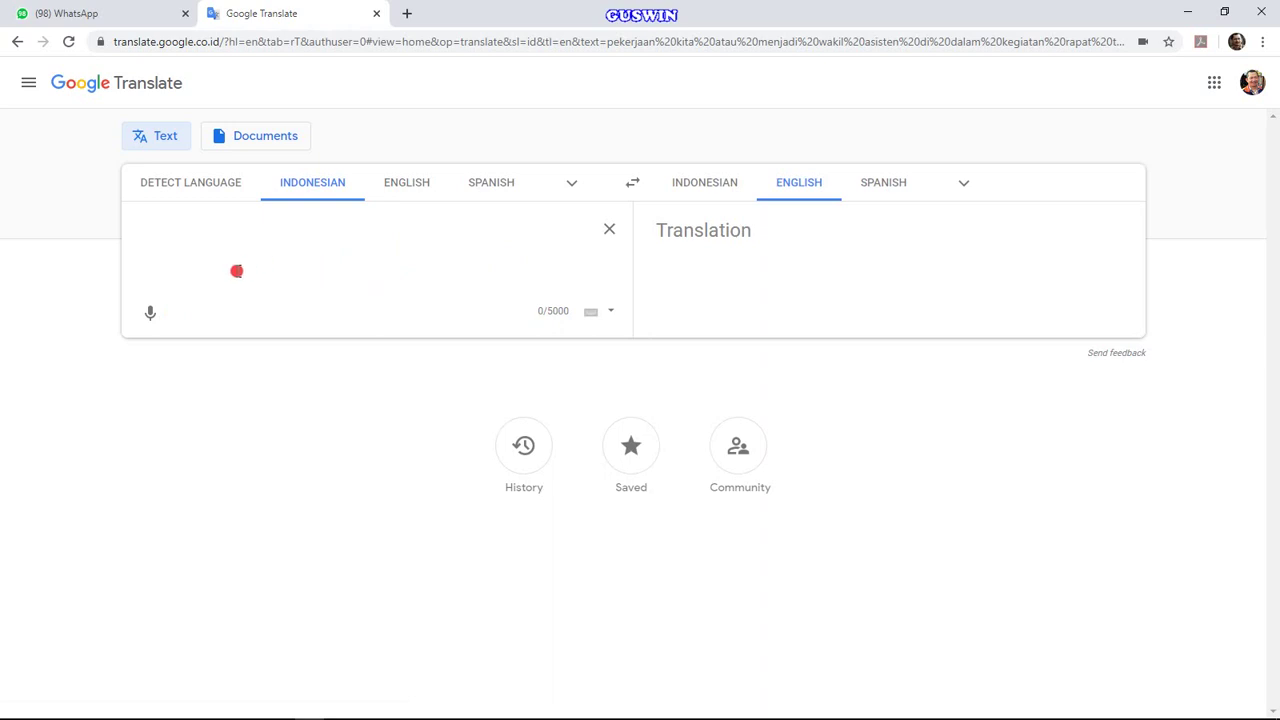
# - Dictate an Indonesian paragraph starting "Google Translate bisa dimanfaatkan sebagai alat bantu di dalam pengetikan naskah" and copy the whole source text
pyautogui.click(150, 314)
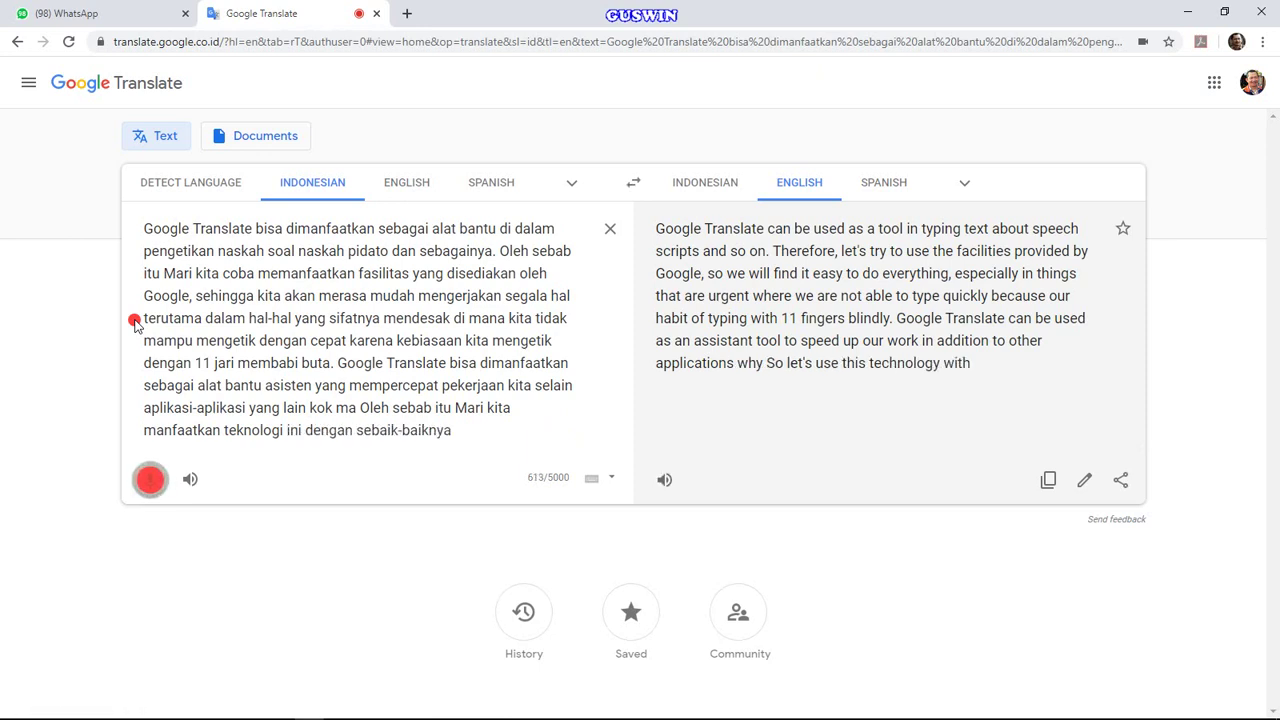
pyautogui.click(150, 479)
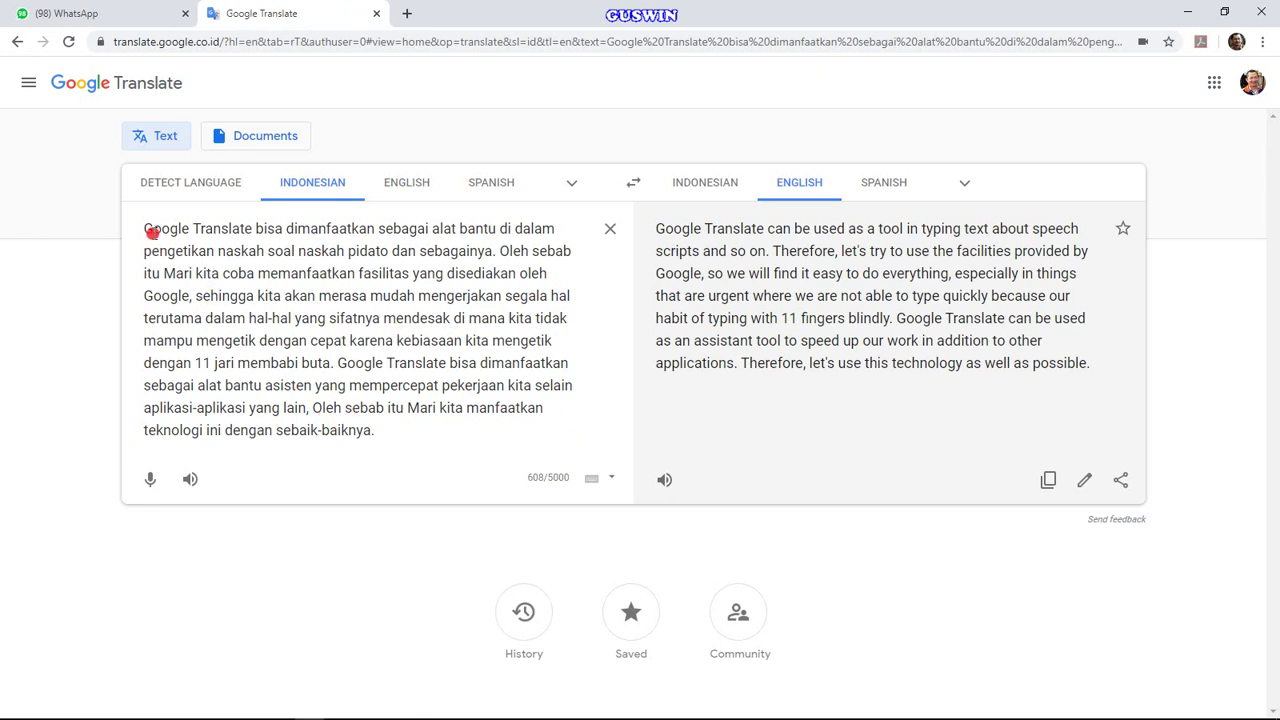
pyautogui.moveTo(141, 229); pyautogui.dragTo(439, 424)
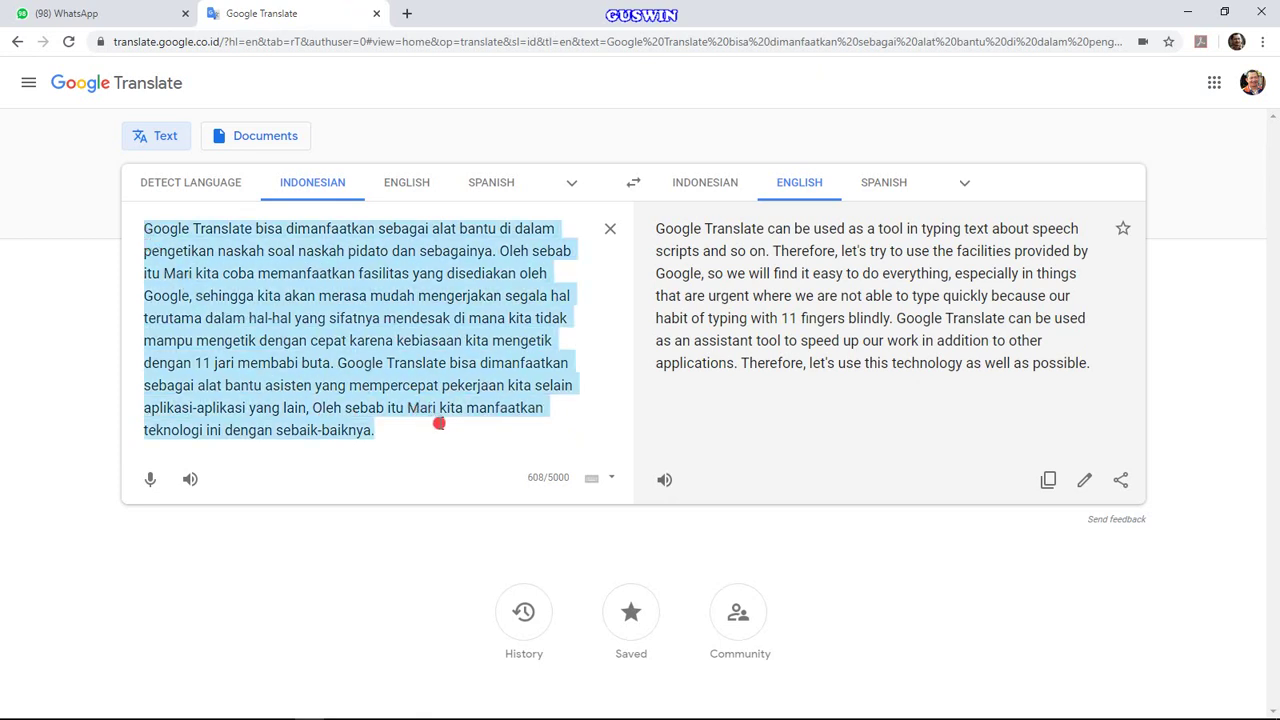
pyautogui.rightClick(360, 374)
pyautogui.click(418, 404)
# - Switch to the blank Word document, paste the copied Indonesian paragraph and highlight it briefly for review
pyautogui.moveTo(283, 712)
pyautogui.click(330, 630)
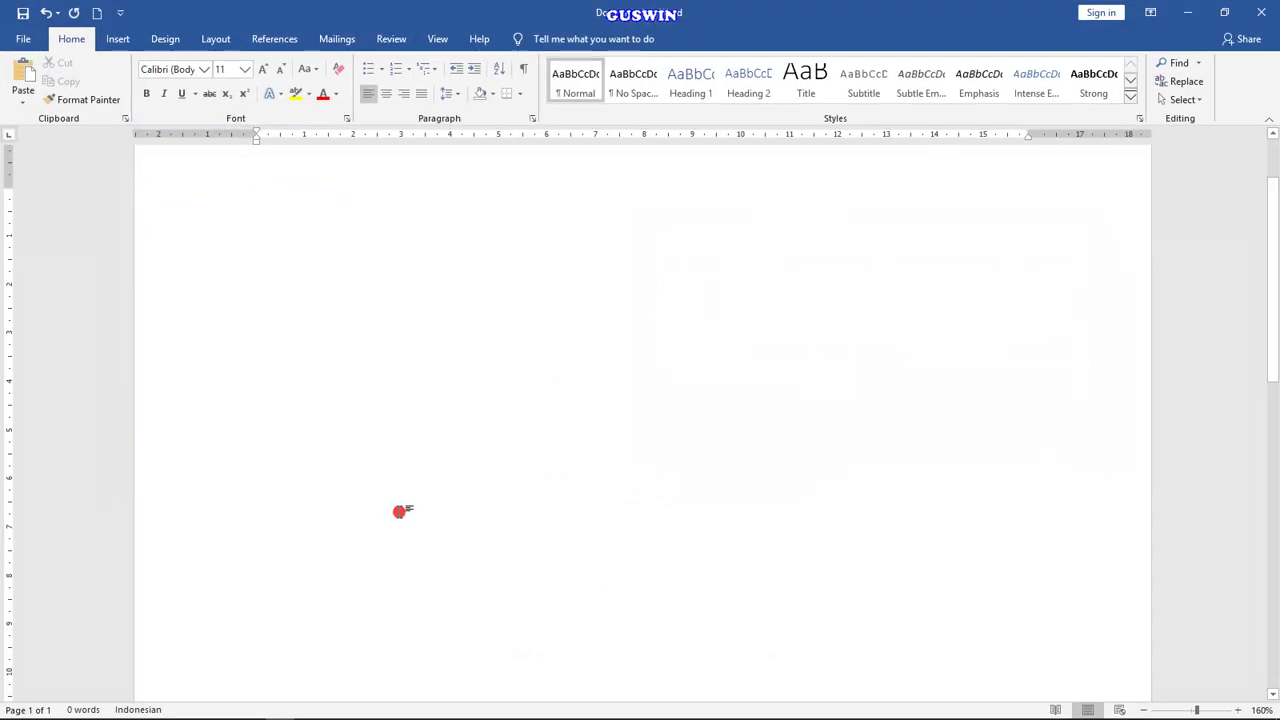
pyautogui.hotkey('ctrl', 'v')
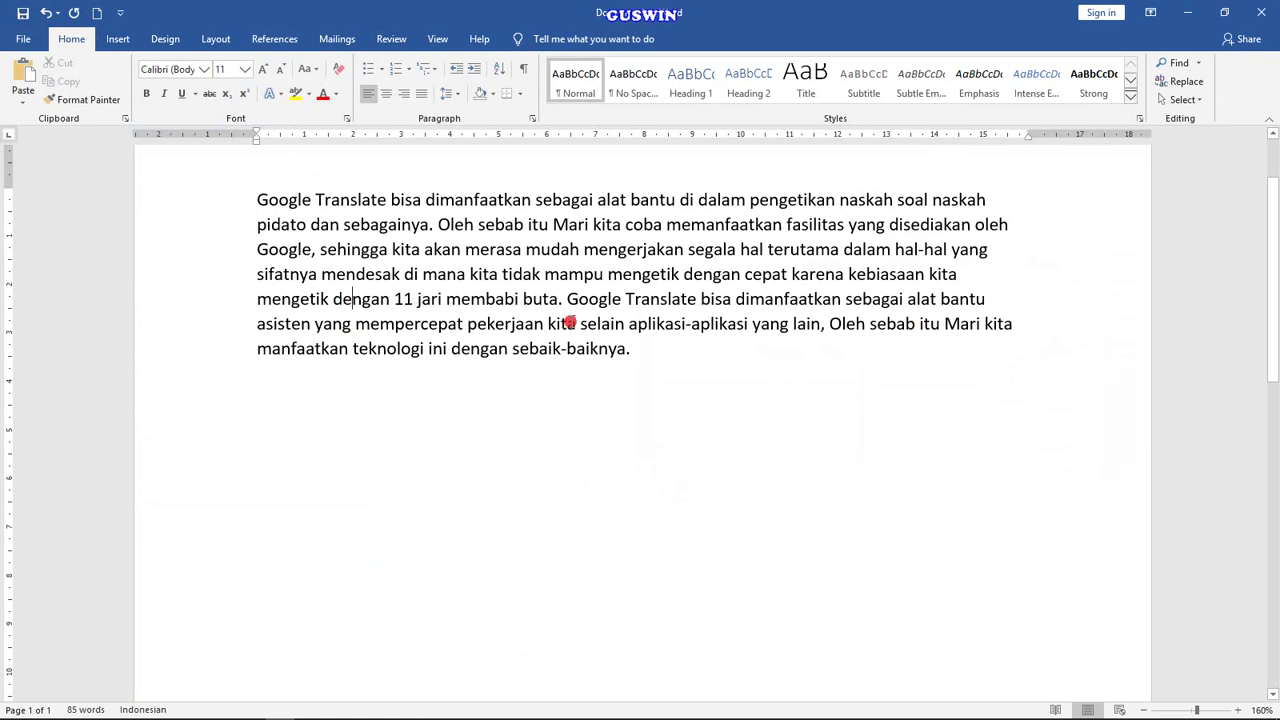
pyautogui.moveTo(223, 183); pyautogui.dragTo(1006, 397)
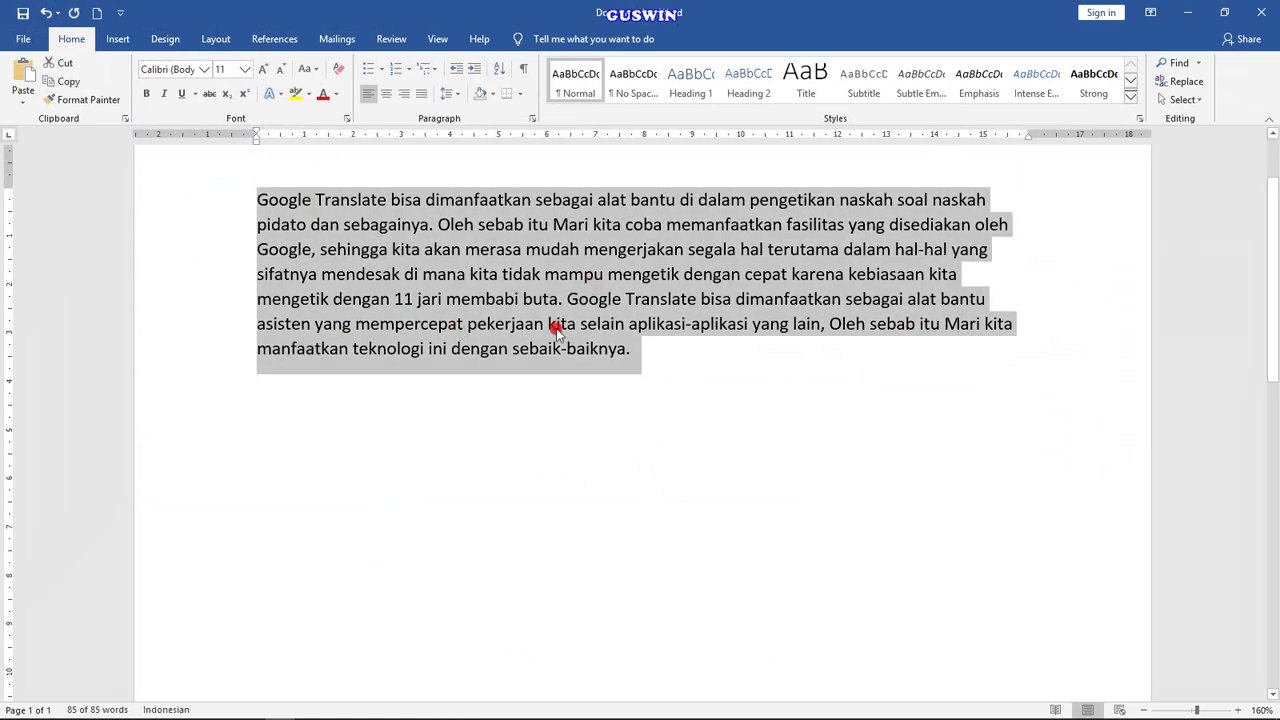
pyautogui.click(551, 358)
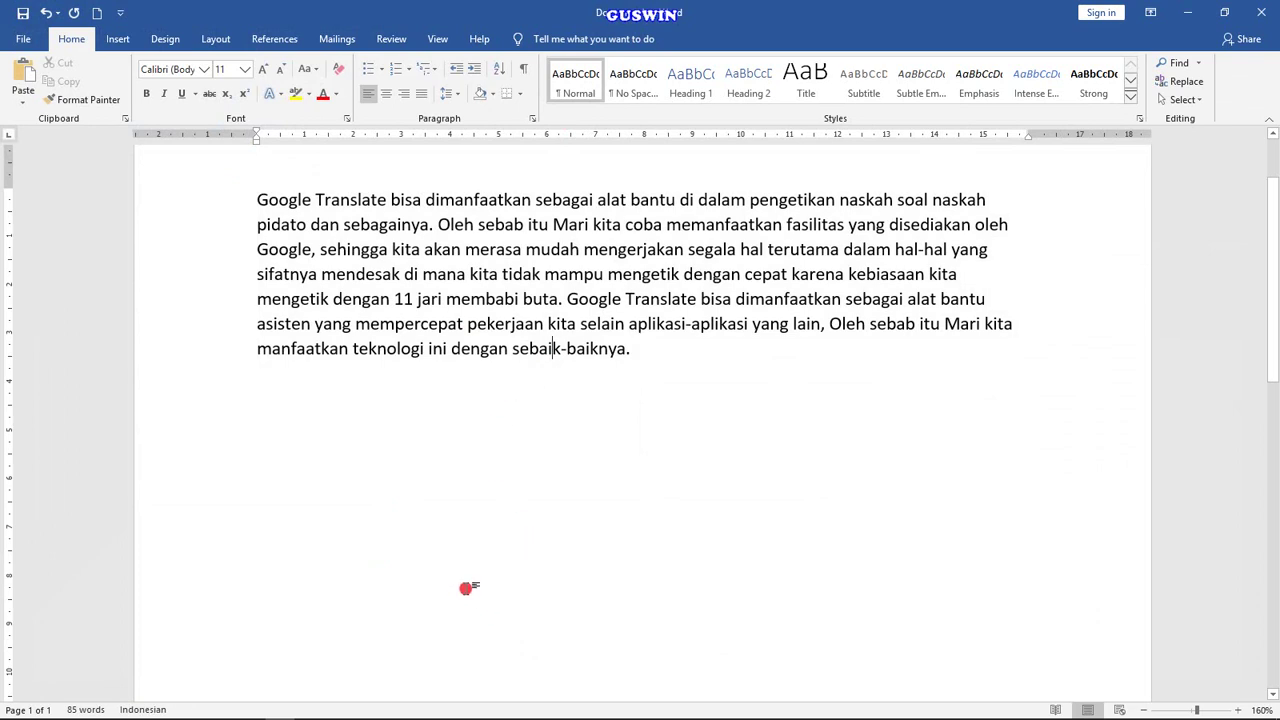
# - Switch back to Google Translate in Chrome and clear the dictated paragraph from the source text
pyautogui.moveTo(431, 712)
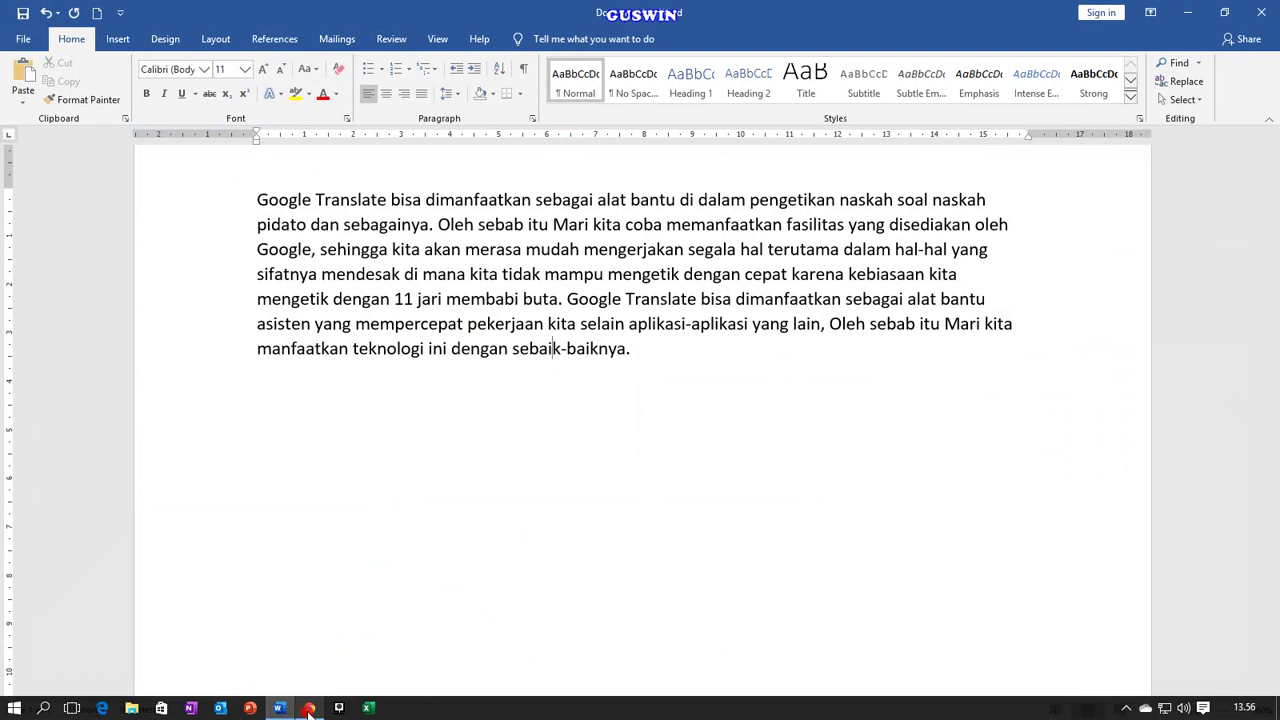
pyautogui.moveTo(309, 710)
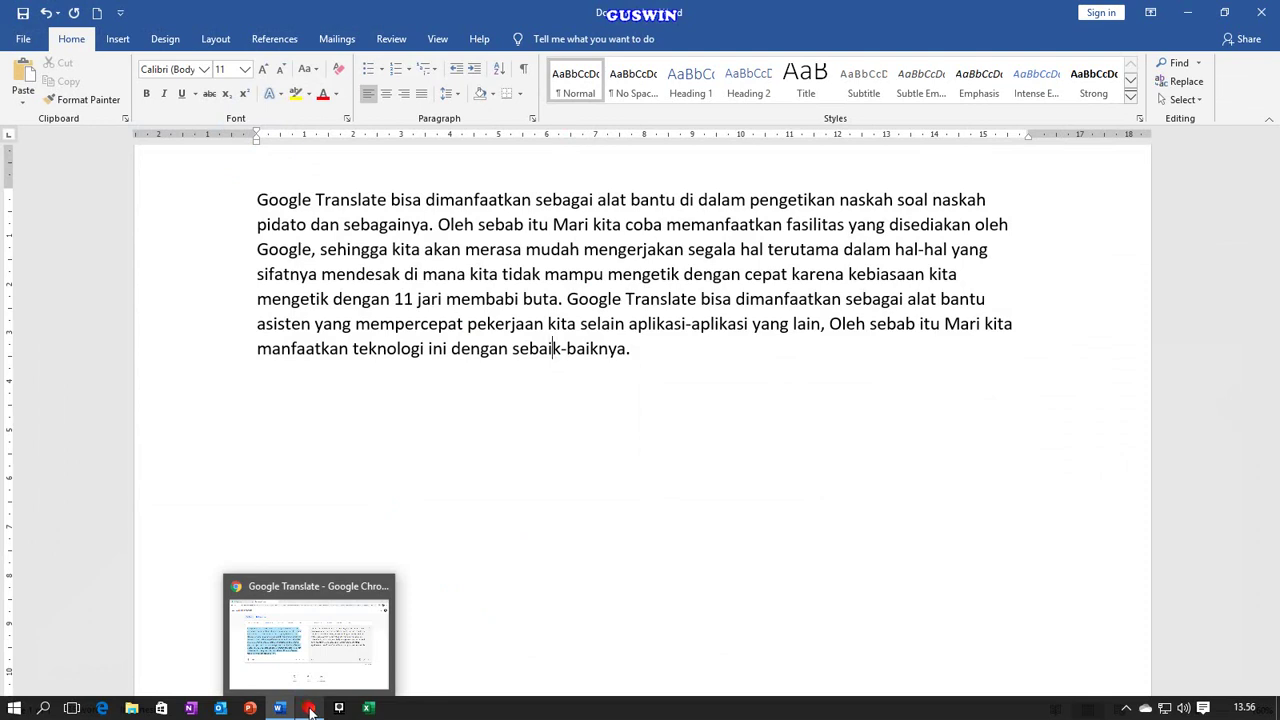
pyautogui.click(310, 712)
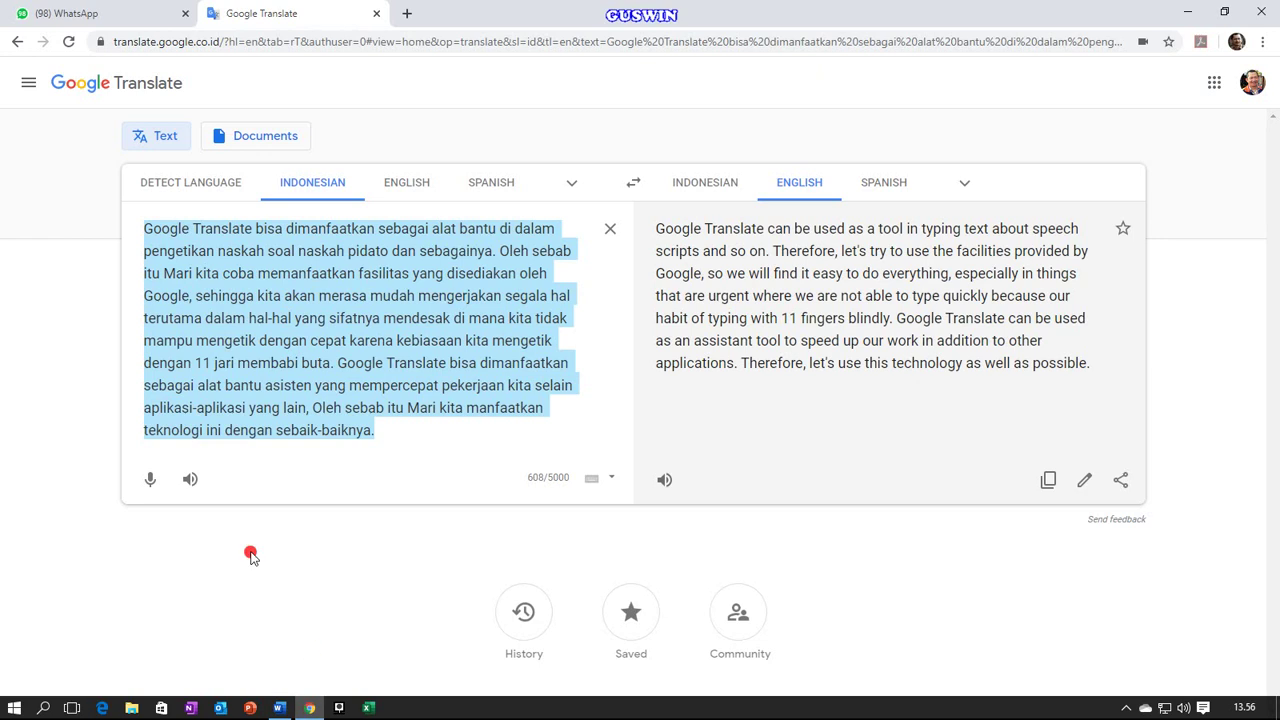
pyautogui.click(610, 234)
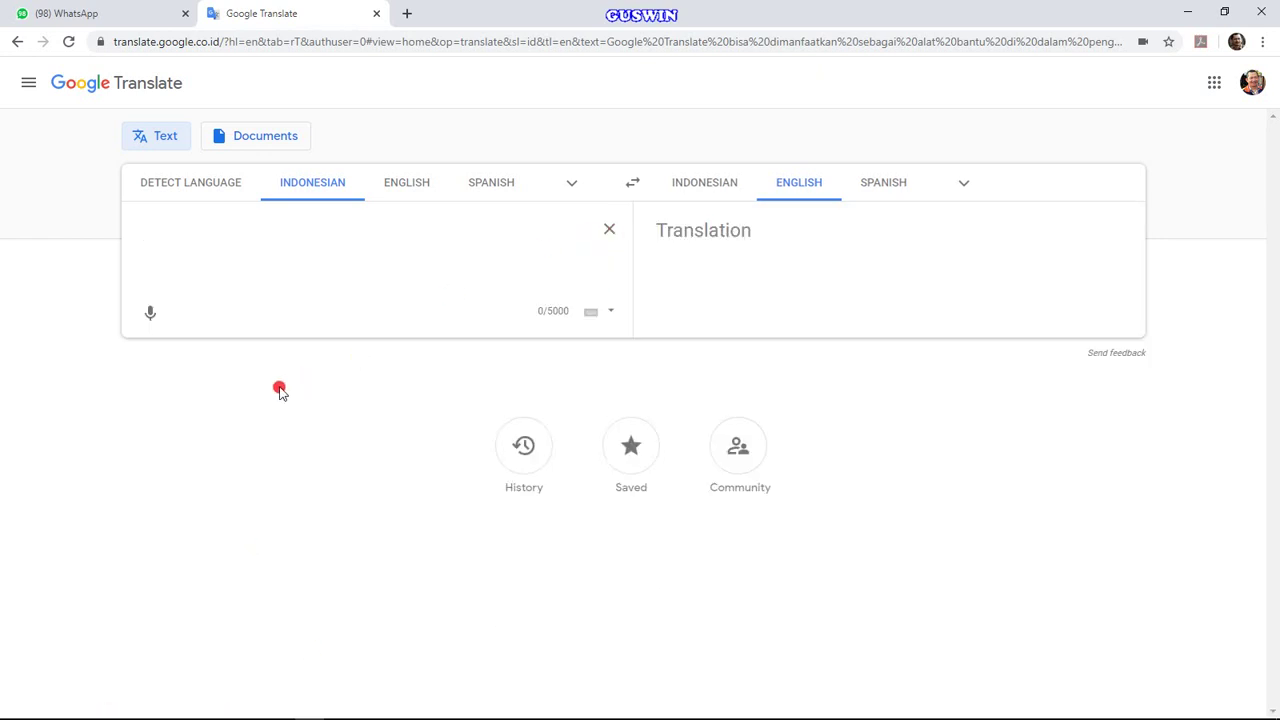
# - Dictate an Indonesian sentence starting "Apabila kita ingin mengetik lebih cepat maka gunakan Google translate" and clear the source text
pyautogui.click(148, 316)
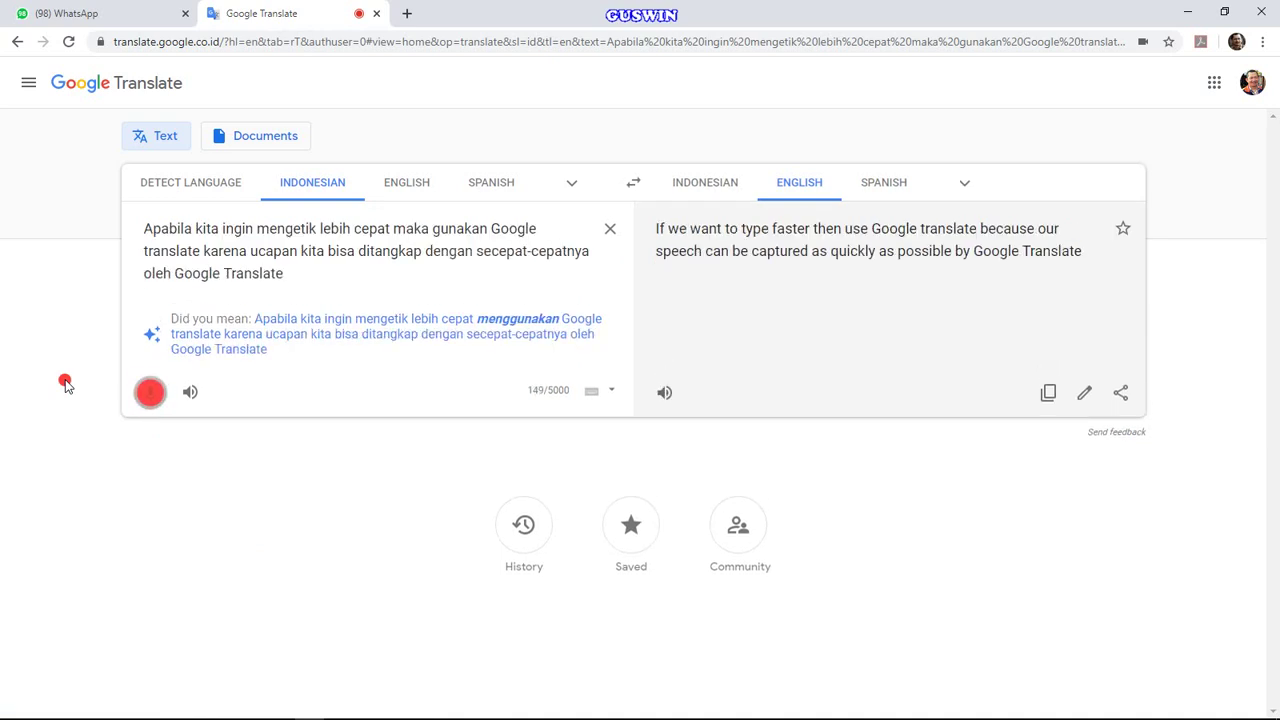
pyautogui.click(152, 394)
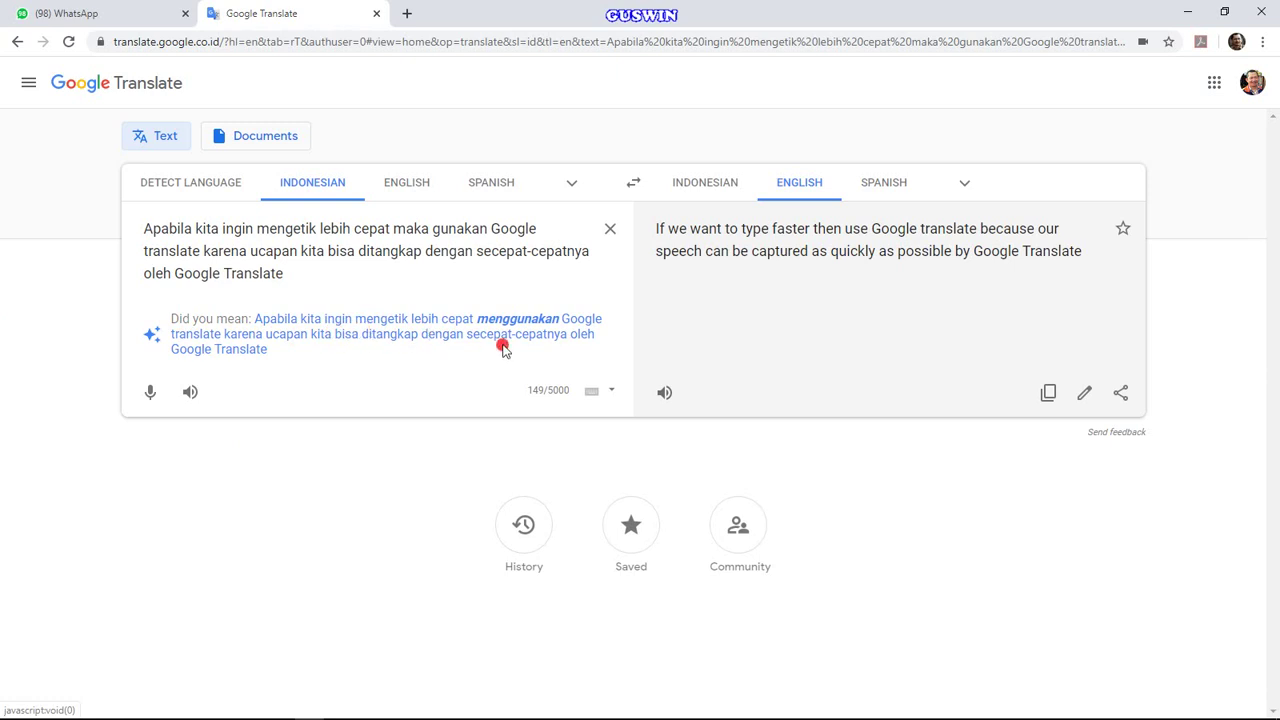
pyautogui.click(611, 230)
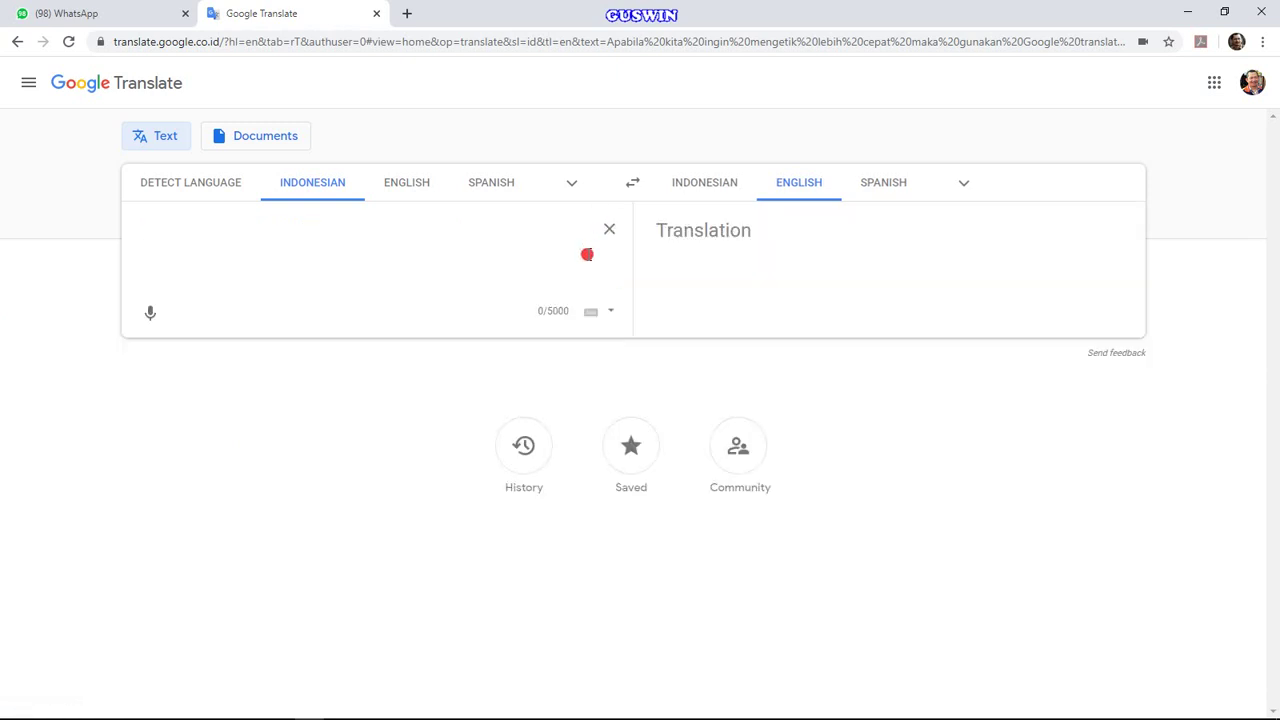